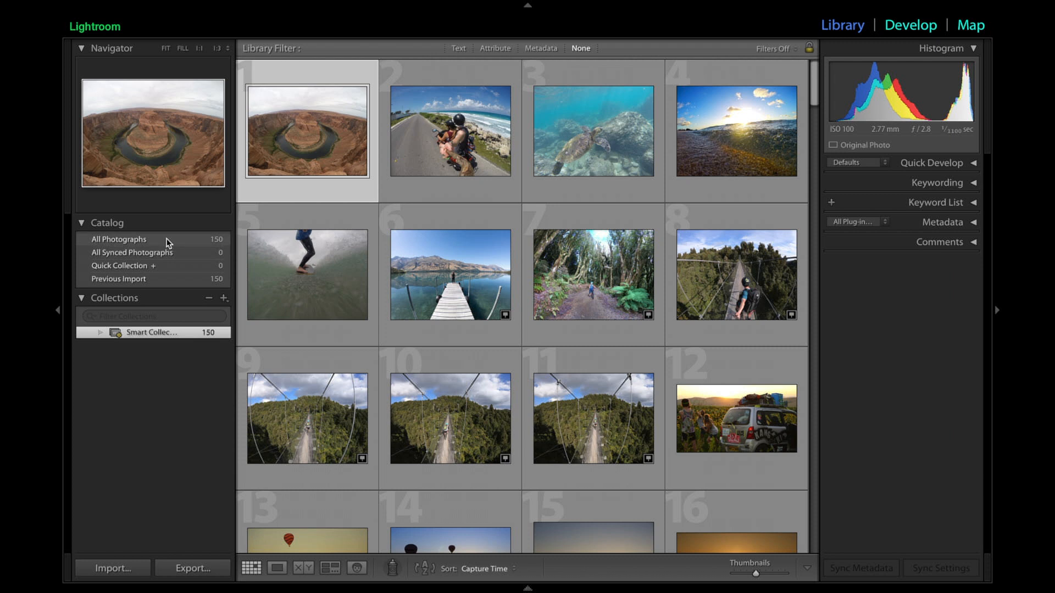
Delete the existing smart collection from the collections list
{"action": "right_click", "coordinate": [152, 334]}
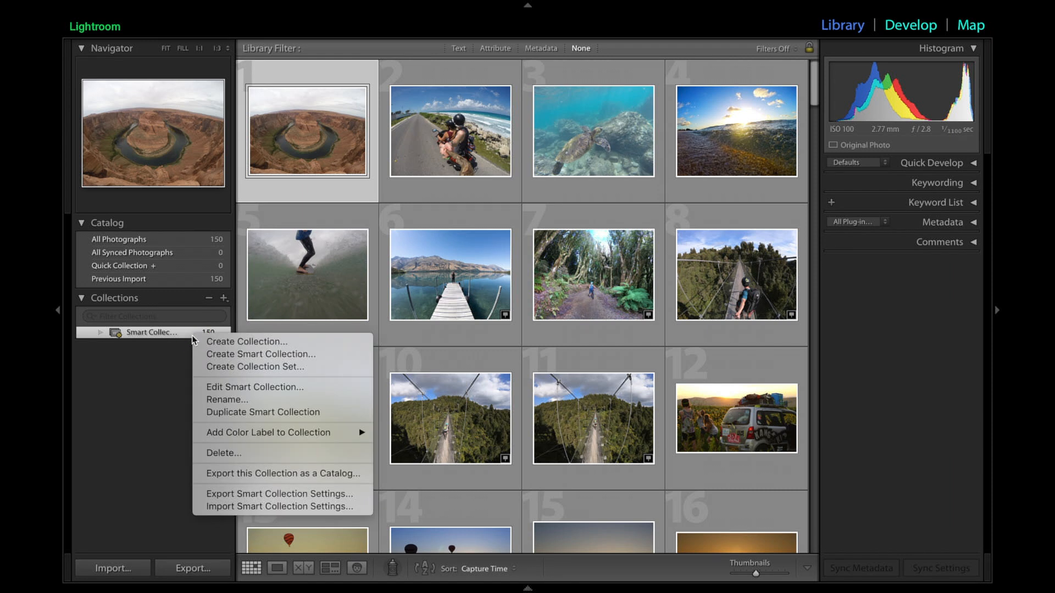
{"action": "left_click", "coordinate": [170, 360]}
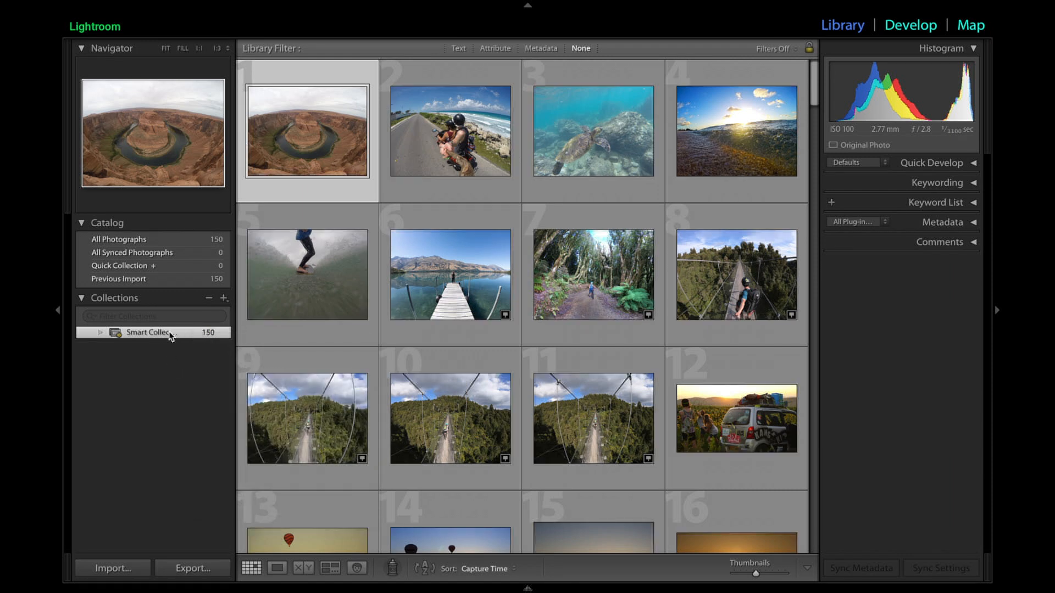
{"action": "left_click", "coordinate": [211, 300]}
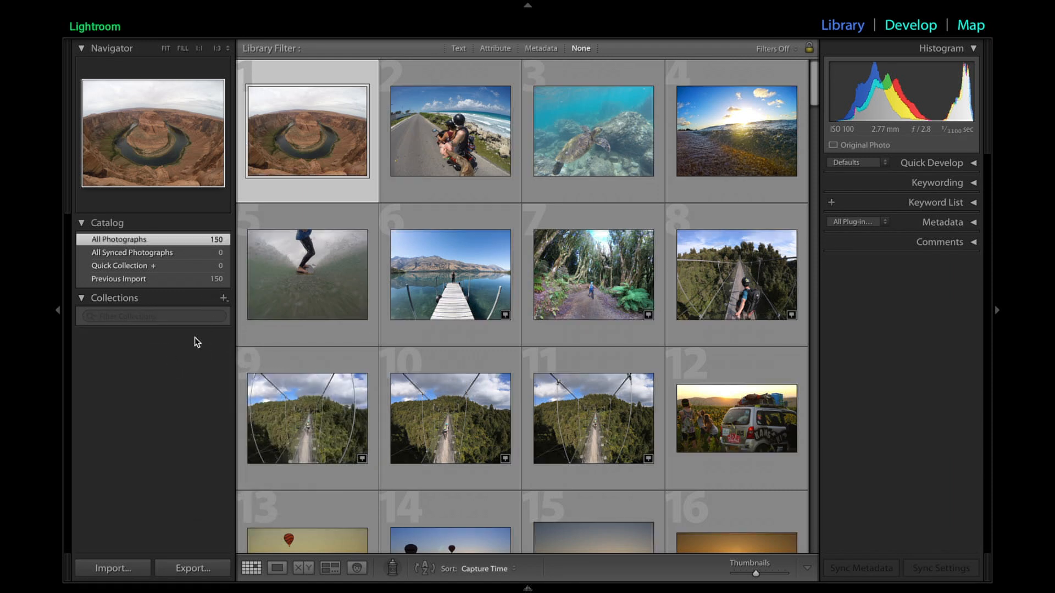
Create a collection named Travel, keeping the option to include the selected photo
{"action": "left_click", "coordinate": [223, 298]}
{"action": "left_click", "coordinate": [233, 311]}
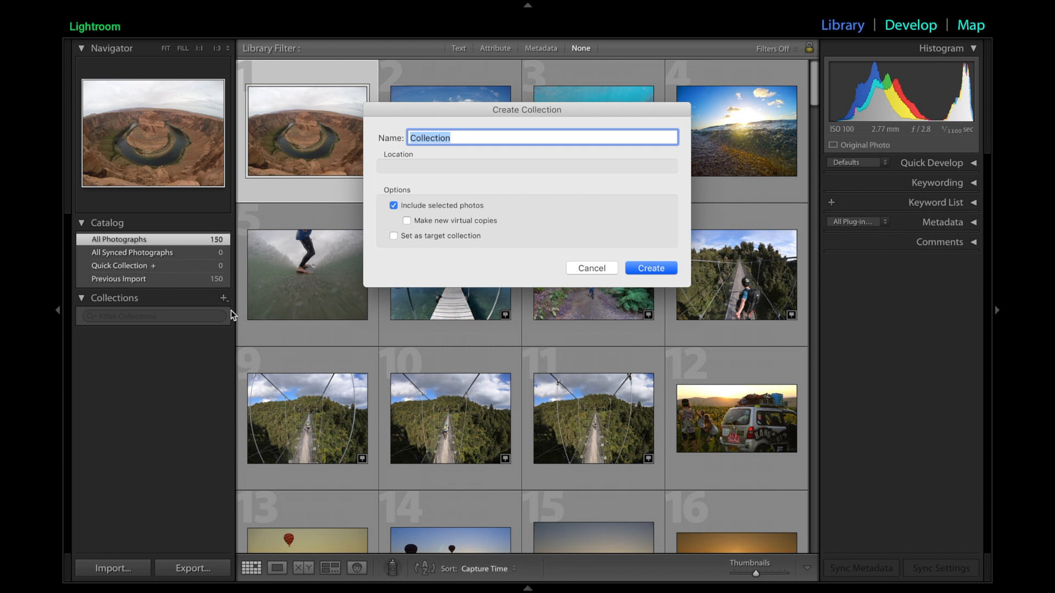
{"action": "type", "text": "Travel"}
{"action": "key", "text": "Return"}
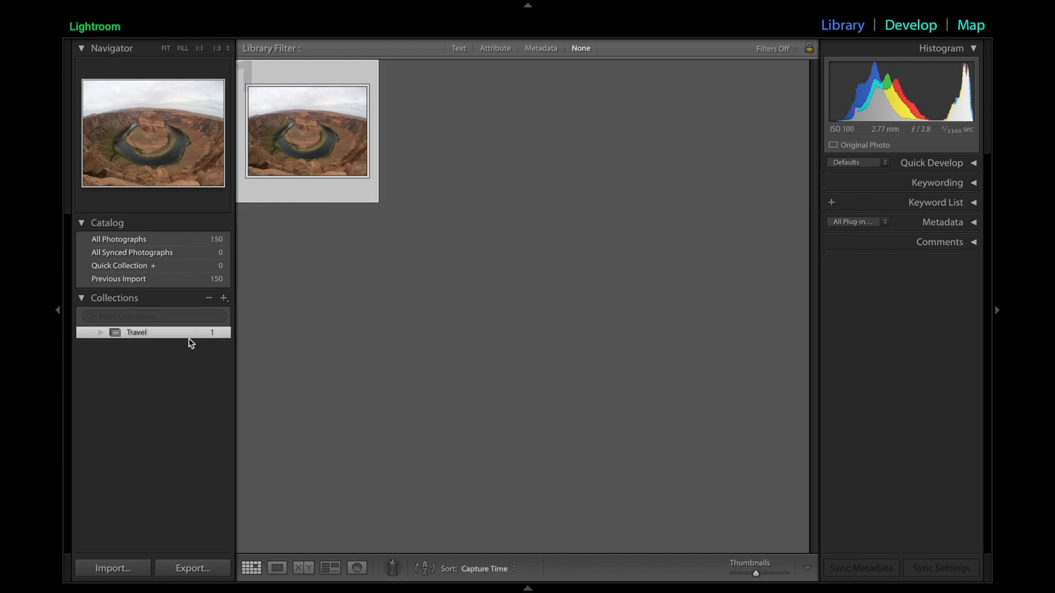
Create a collection named Landscape that includes the selected canyon photo
{"action": "left_click", "coordinate": [224, 298]}
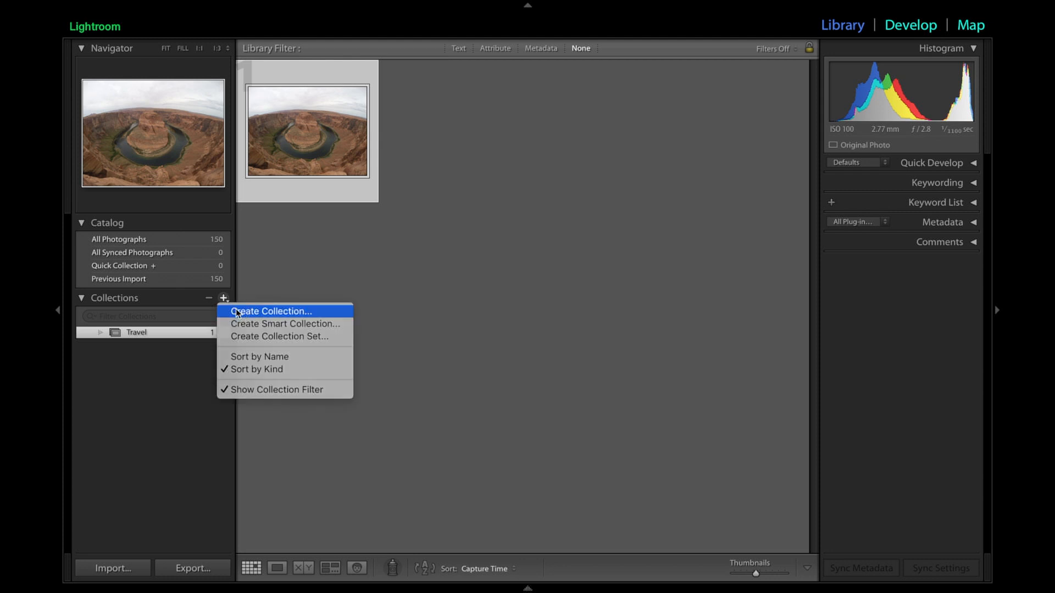
{"action": "left_click", "coordinate": [237, 311]}
{"action": "type", "text": "Landsc"}
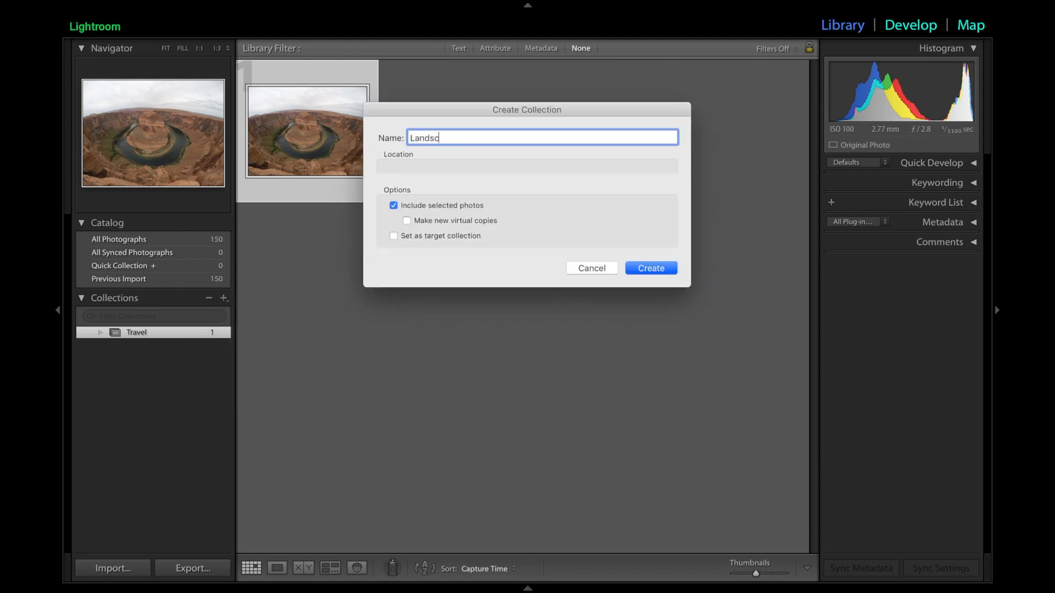
{"action": "type", "text": "ape"}
{"action": "key", "text": "Return"}
Create a collection named Sports that includes the selected canyon photo
{"action": "left_click", "coordinate": [224, 299]}
{"action": "left_click", "coordinate": [242, 311]}
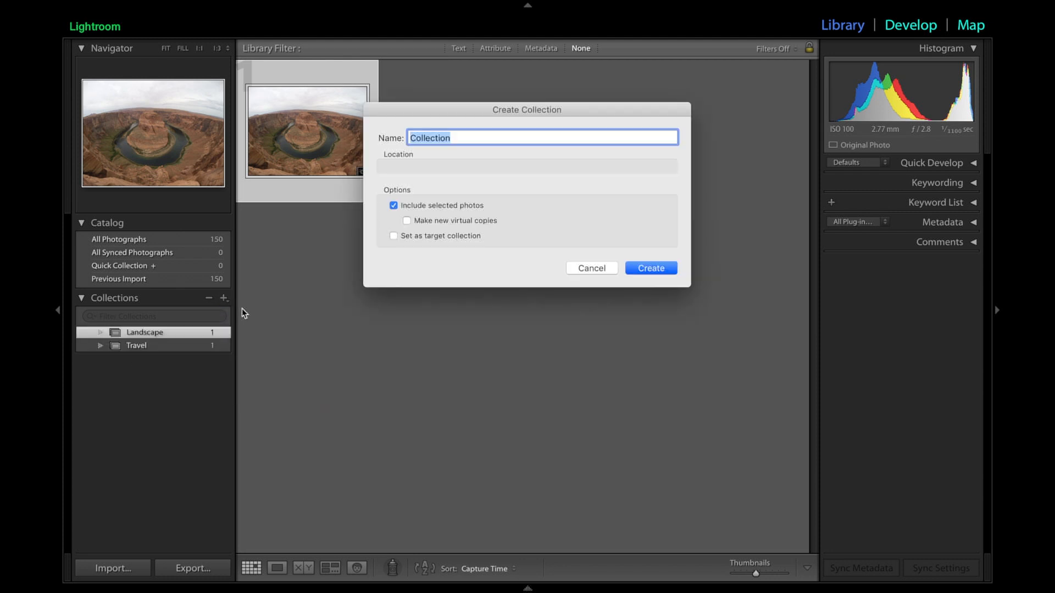
{"action": "type", "text": "Sports"}
{"action": "key", "text": "Return"}
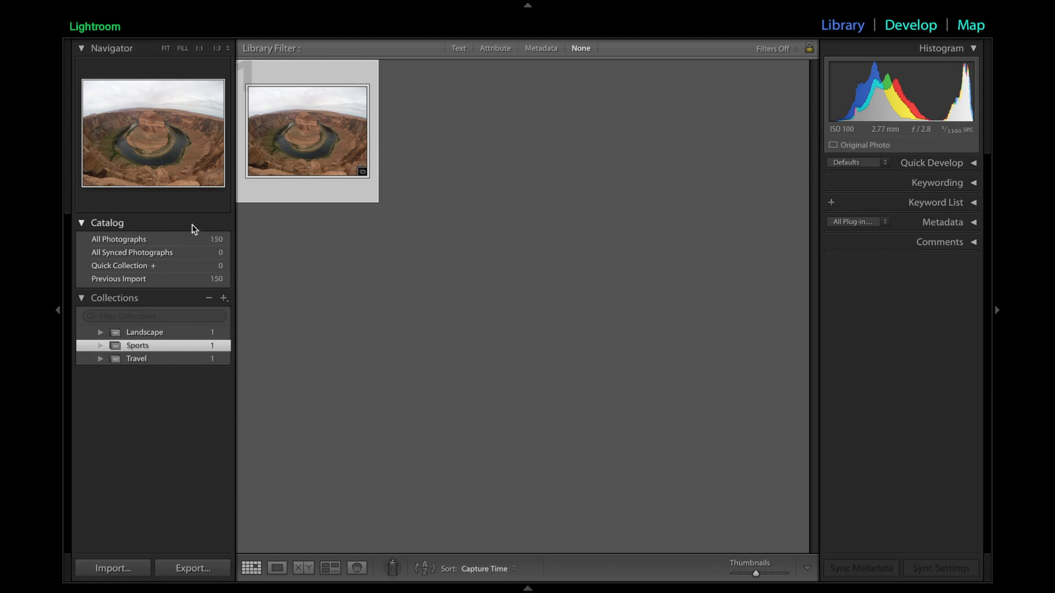
Remove the canyon photo from the Travel and Sports collections
{"action": "left_click", "coordinate": [148, 242]}
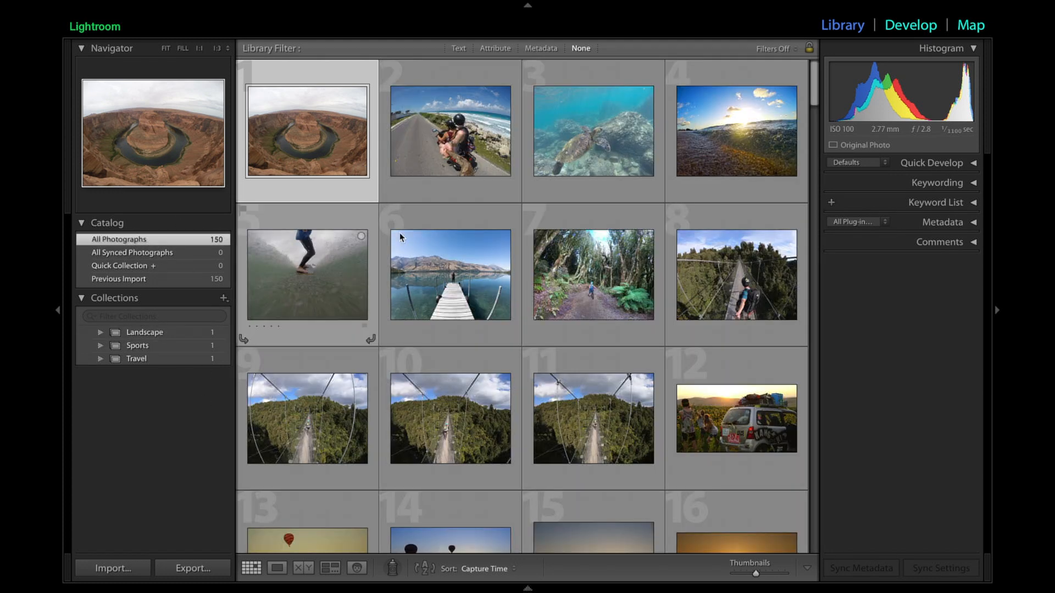
{"action": "left_click", "coordinate": [144, 332]}
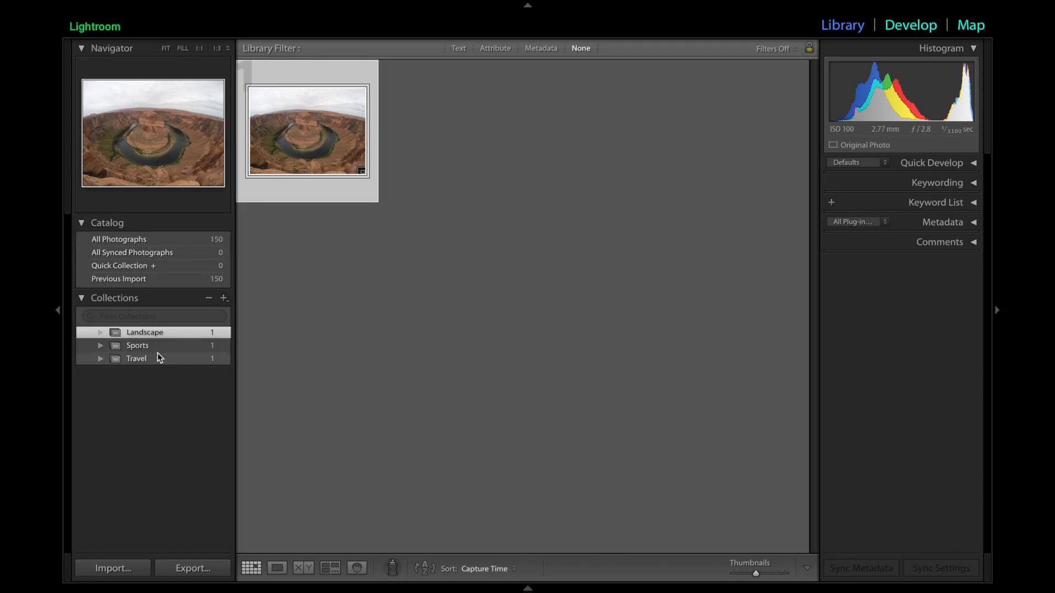
{"action": "left_click", "coordinate": [156, 358]}
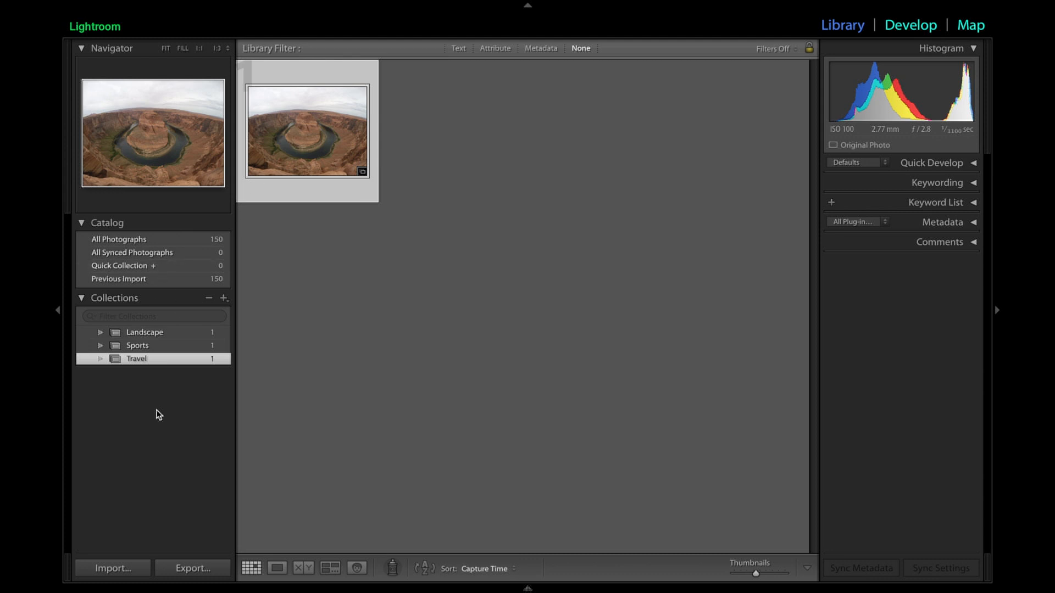
{"action": "key", "text": "Delete"}
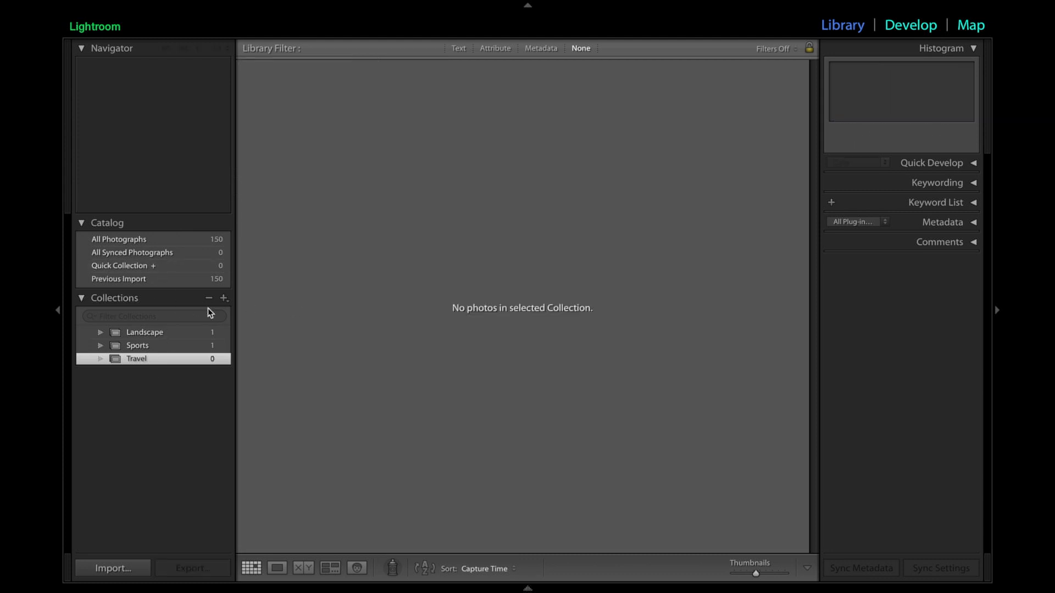
{"action": "left_click", "coordinate": [165, 346]}
{"action": "key", "text": "Delete"}
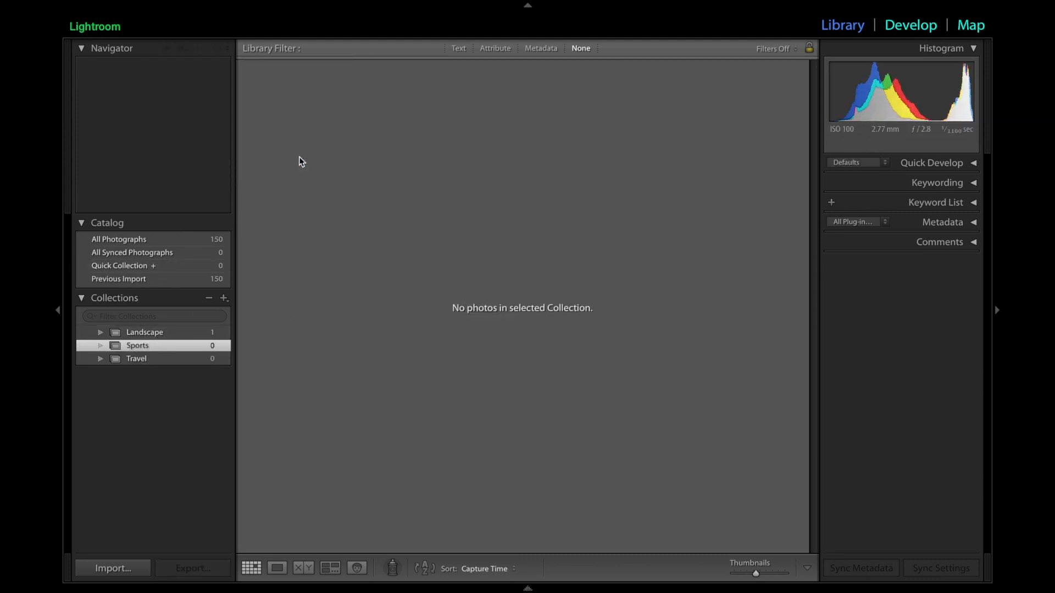
From all photographs, add the lake jetty, the forest path and suspension bridge photo 10 to the Quick Collection
{"action": "left_click", "coordinate": [126, 239]}
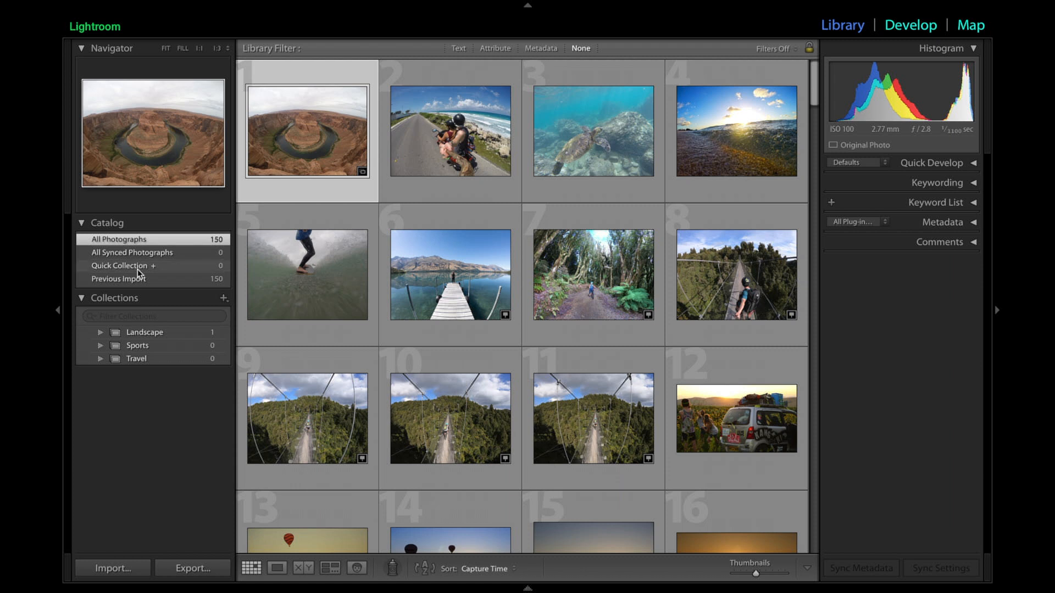
{"action": "left_click", "coordinate": [163, 269]}
{"action": "right_click", "coordinate": [161, 269]}
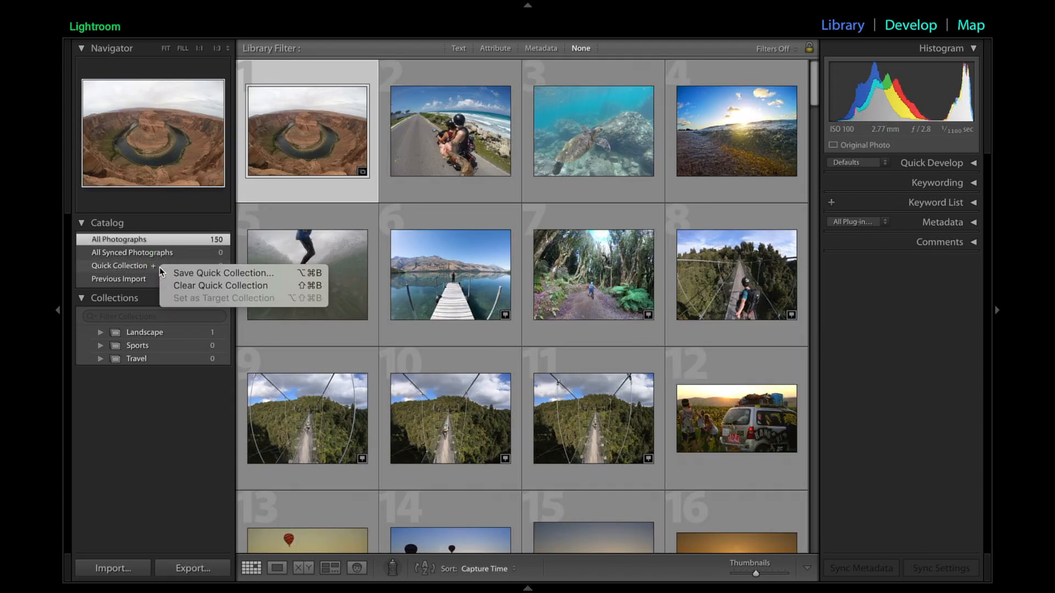
{"action": "right_click", "coordinate": [162, 269]}
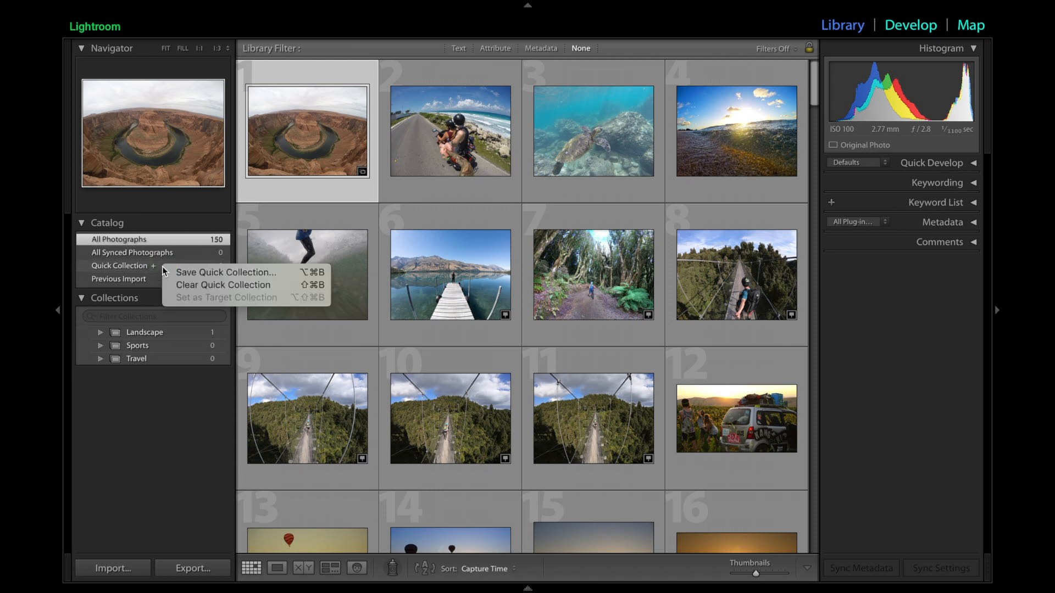
{"action": "left_click", "coordinate": [452, 409]}
{"action": "left_click", "coordinate": [447, 293]}
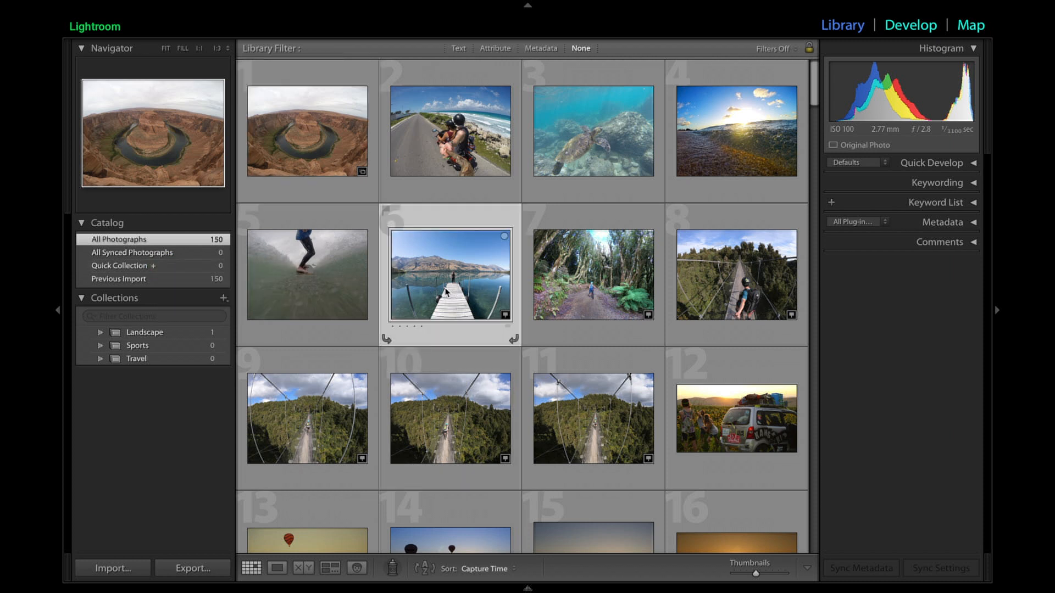
{"action": "key", "text": "b"}
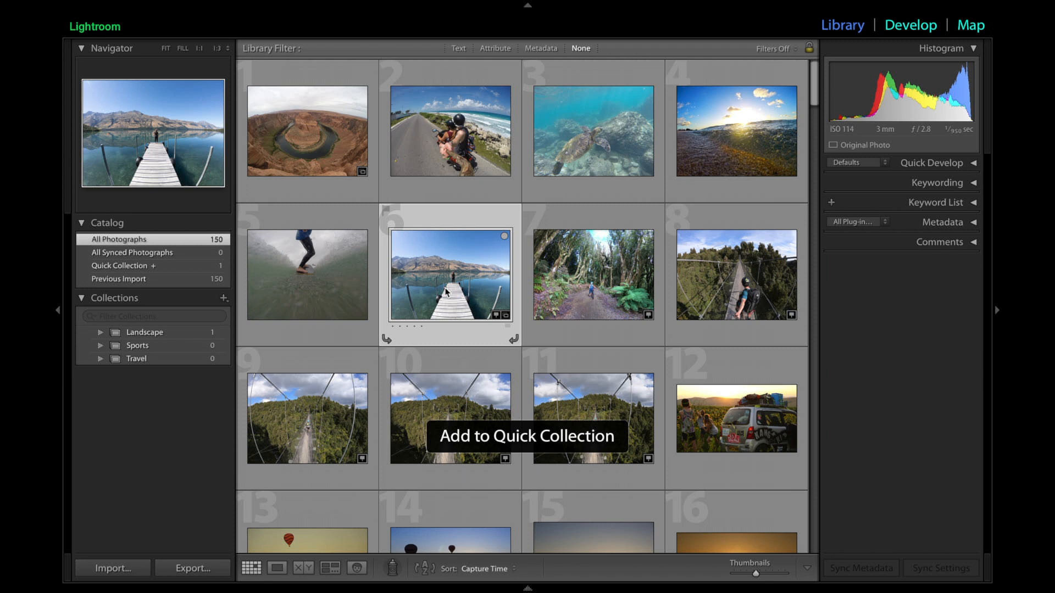
{"action": "left_click", "coordinate": [154, 267]}
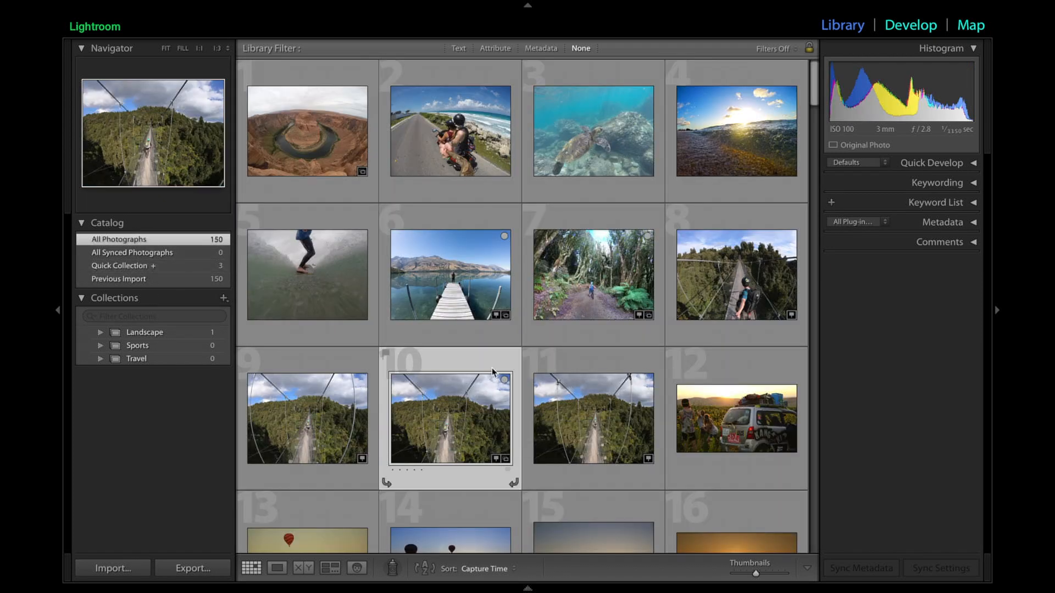
{"action": "scroll", "coordinate": [501, 383], "scroll_direction": "down", "scroll_amount": 15}
{"action": "scroll", "coordinate": [501, 384], "scroll_direction": "up", "scroll_amount": 15}
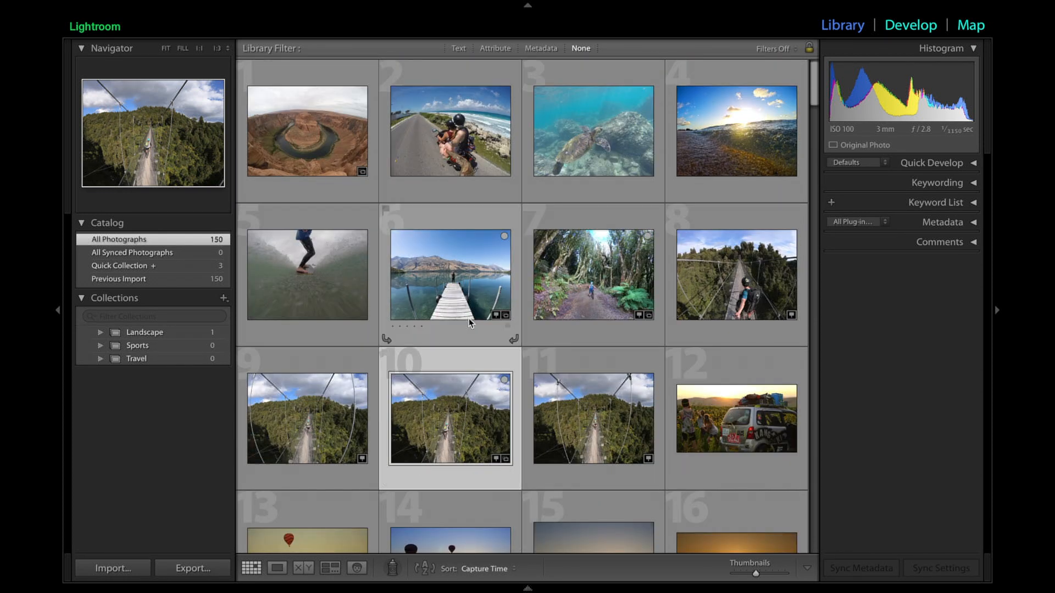
{"action": "mouse_move", "coordinate": [470, 322]}
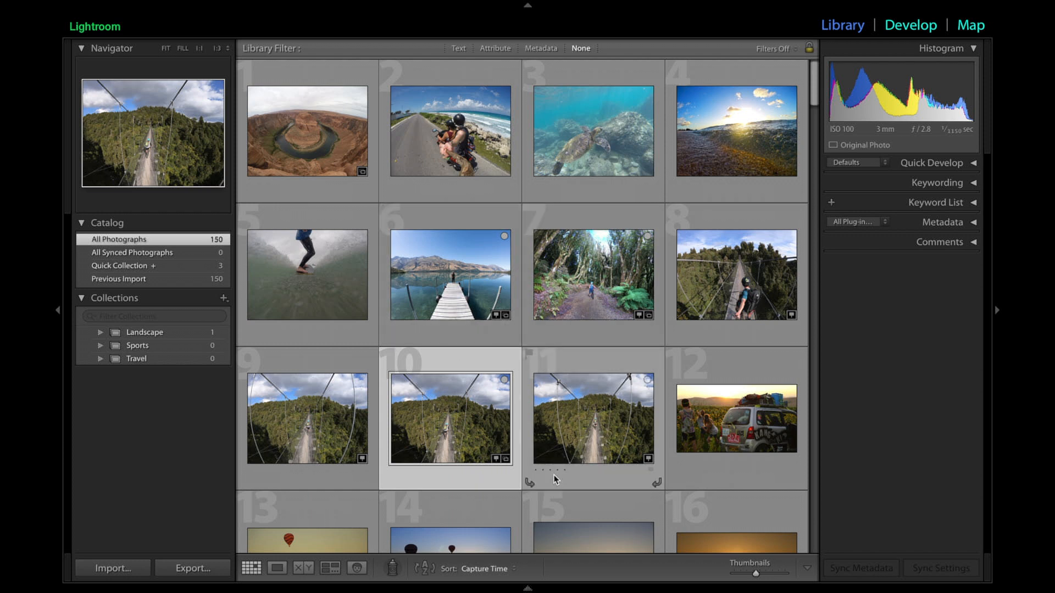
Add all Quick Collection photos to the Travel collection, and clear the Quick Collection
{"action": "left_click", "coordinate": [142, 266]}
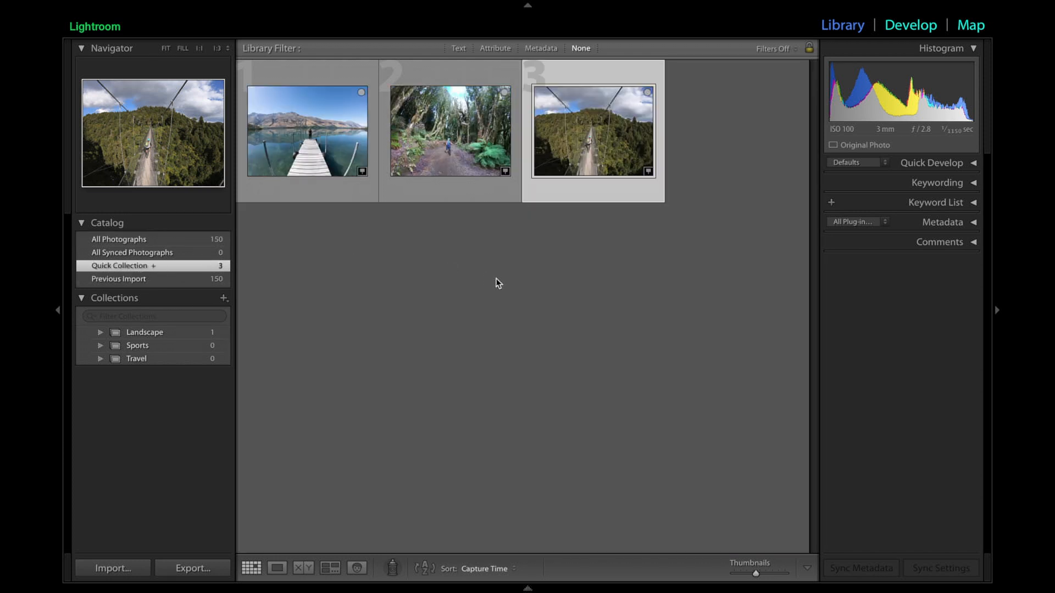
{"action": "key", "text": "ctrl+a"}
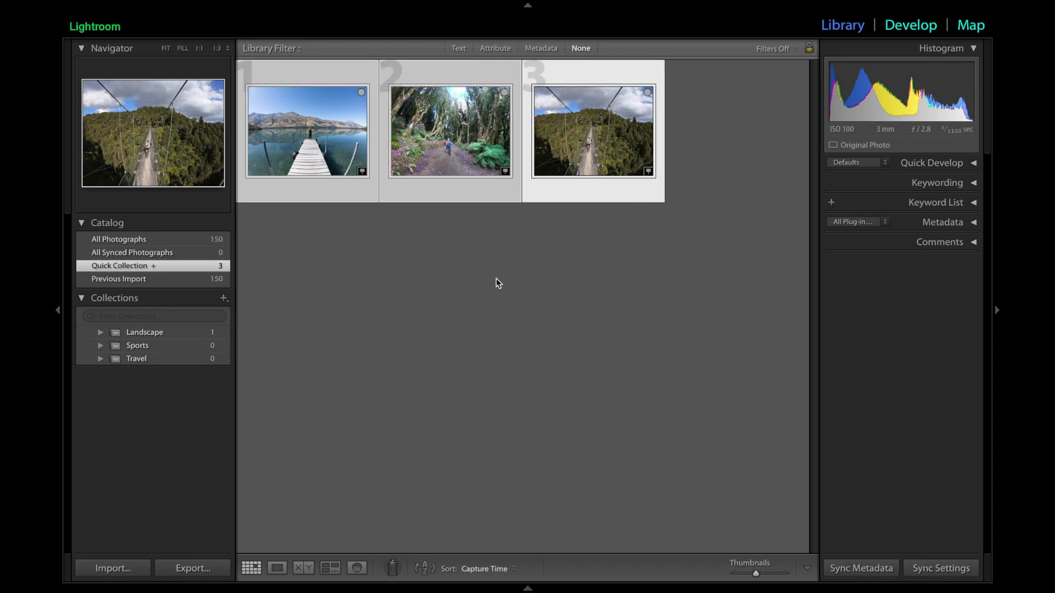
{"action": "left_click_drag", "start_coordinate": [313, 105], "coordinate": [139, 362]}
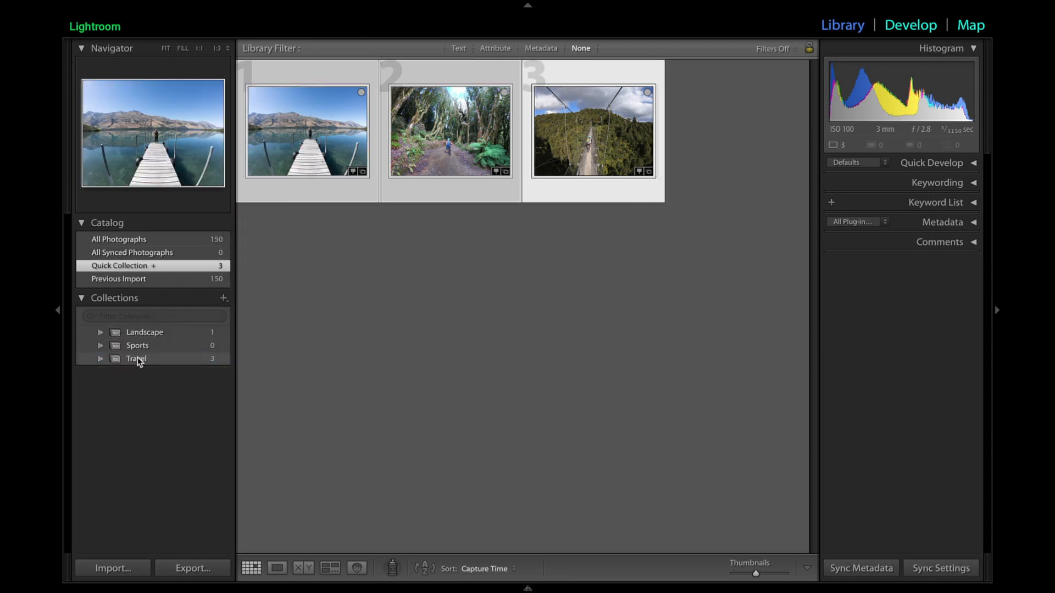
{"action": "left_click", "coordinate": [145, 360]}
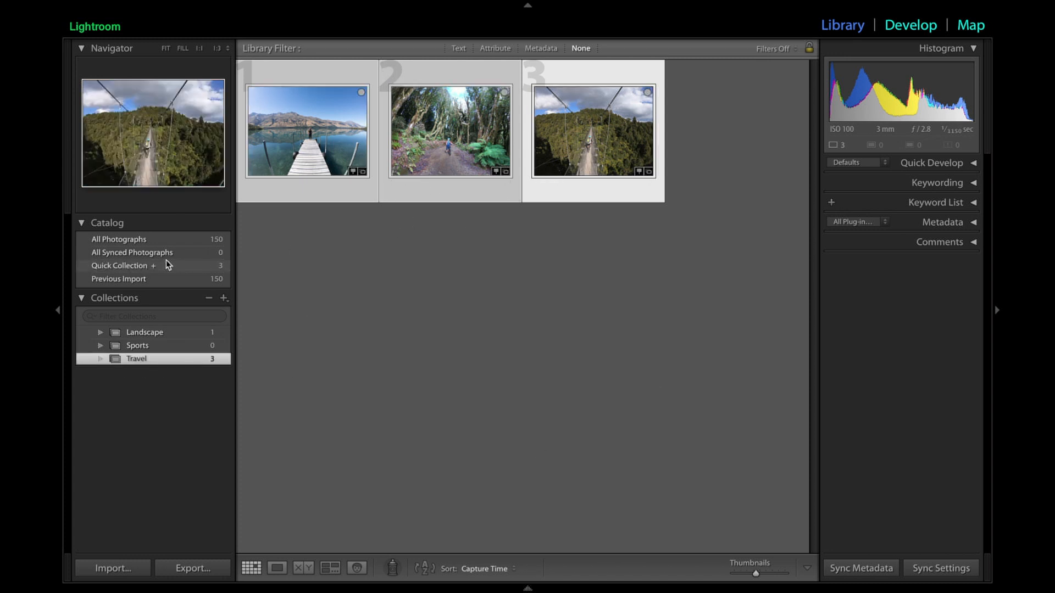
{"action": "left_click", "coordinate": [135, 267]}
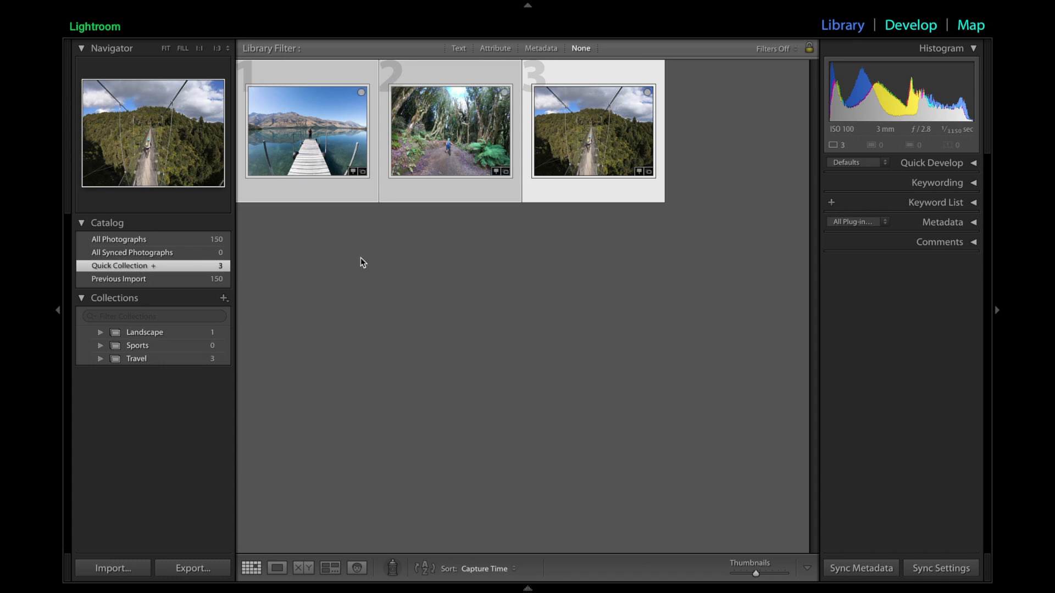
{"action": "key", "text": "ctrl+shift+b"}
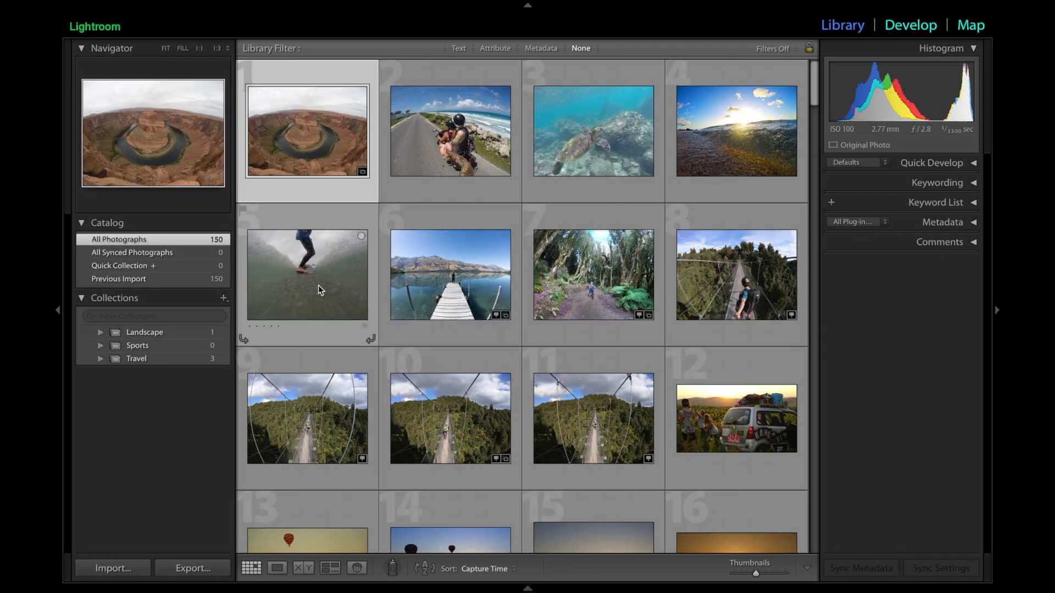
Set the Landscape collection as the target collection
{"action": "right_click", "coordinate": [144, 332]}
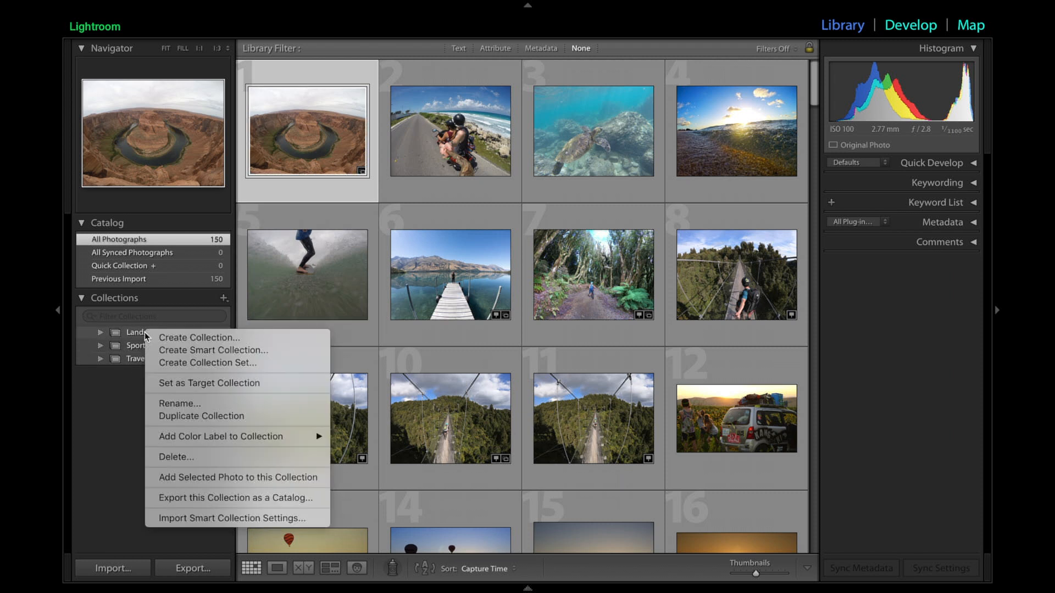
{"action": "left_click", "coordinate": [196, 384]}
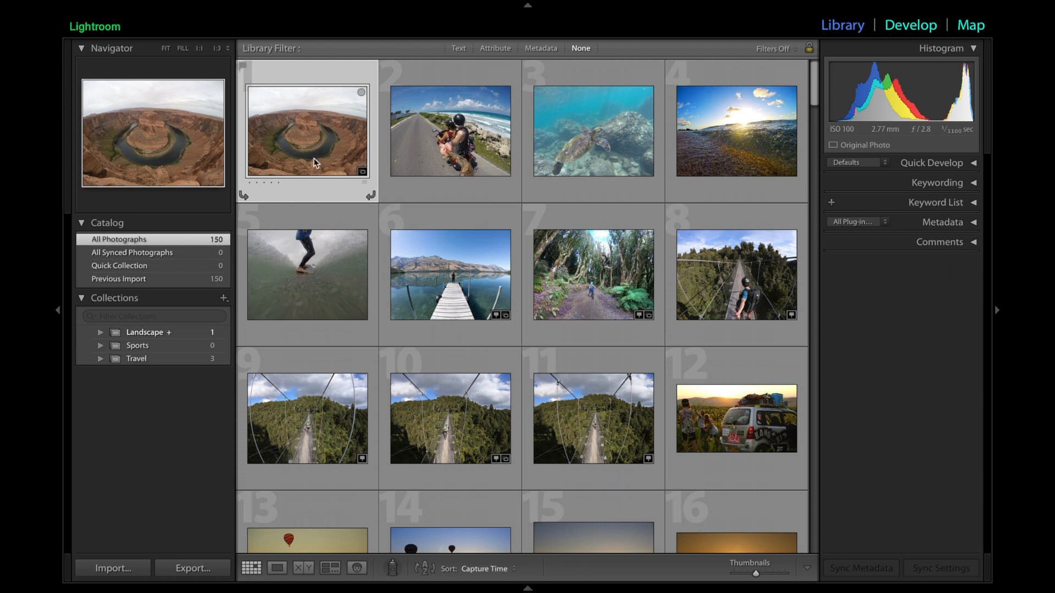
From all photographs, add mountain photos 27 and 28 to the Landscape target collection
{"action": "scroll", "coordinate": [508, 301], "scroll_direction": "down", "scroll_amount": 15}
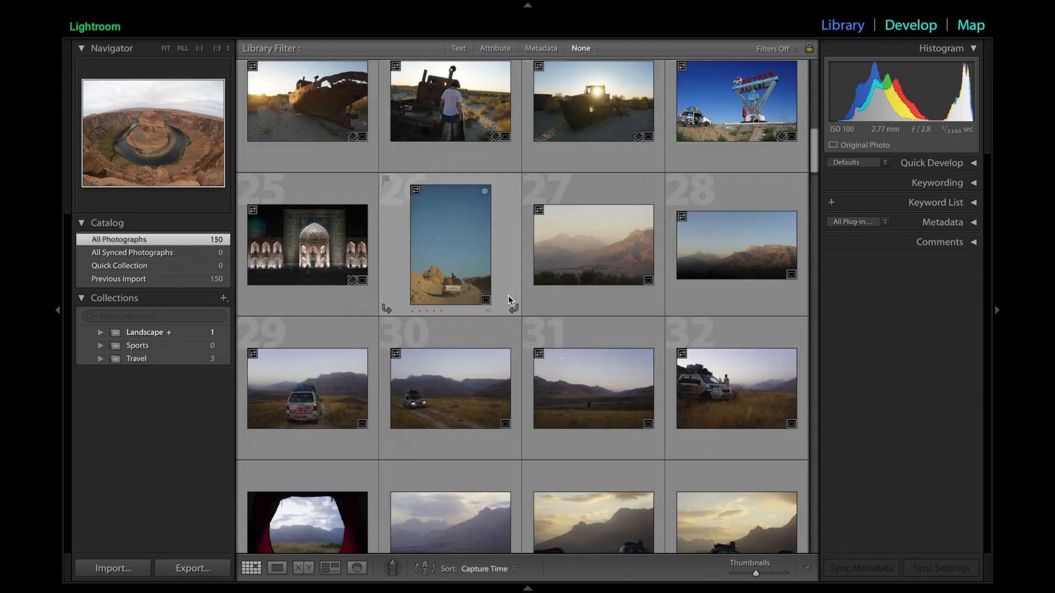
{"action": "left_click", "coordinate": [583, 240]}
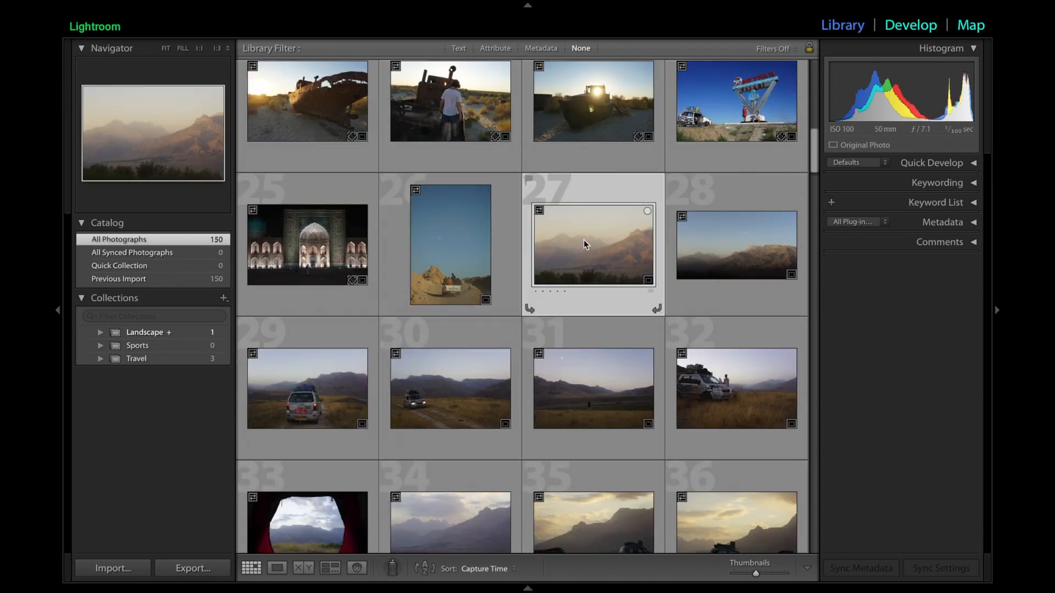
{"action": "key", "text": "b"}
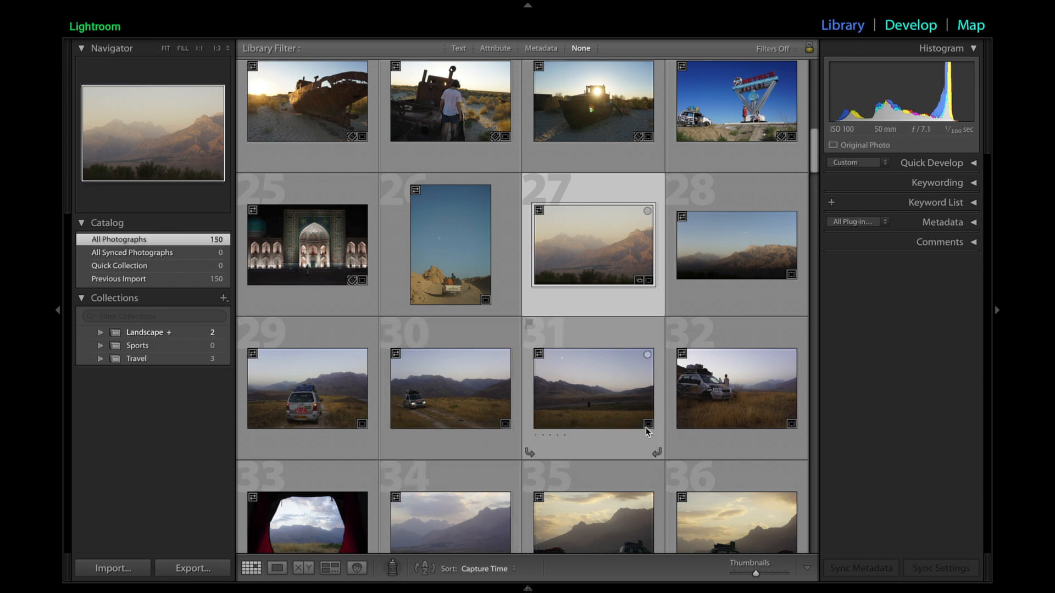
{"action": "key", "text": "b"}
{"action": "key", "text": "b"}
{"action": "left_click", "coordinate": [712, 274]}
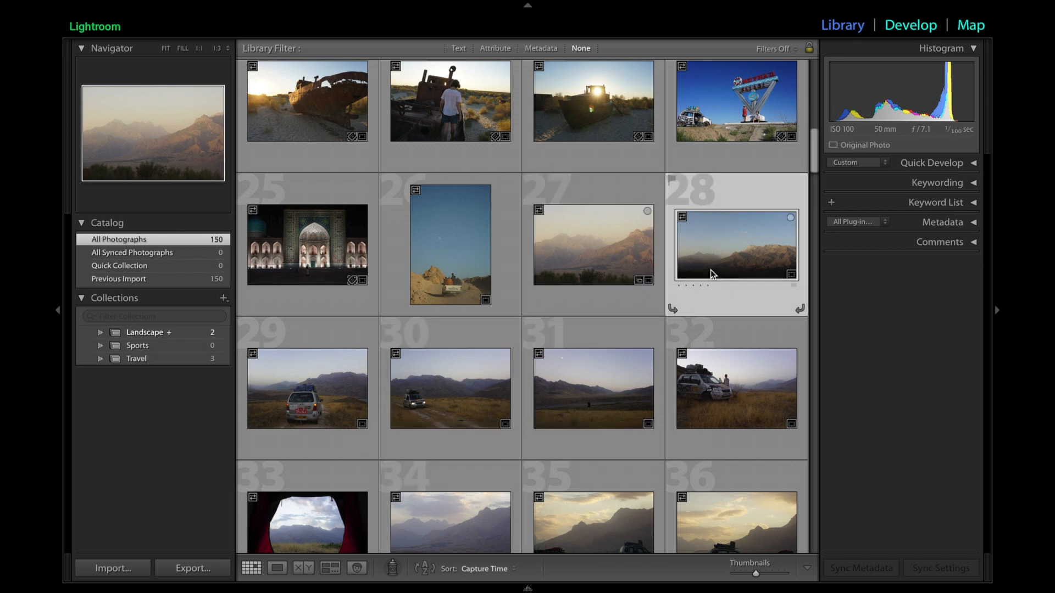
{"action": "key", "text": "b"}
Add gorge photos 43 and 42 and desert road photo 54 to the Landscape target collection, and open that collection
{"action": "scroll", "coordinate": [712, 273], "scroll_direction": "down", "scroll_amount": 6}
{"action": "left_click", "coordinate": [616, 365]}
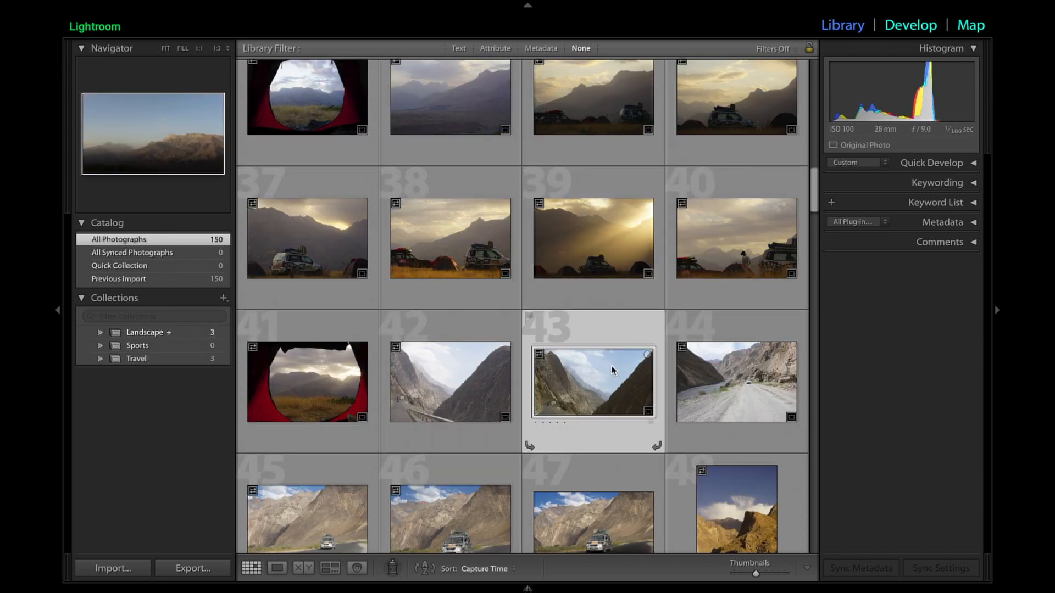
{"action": "key", "text": "b"}
{"action": "left_click", "coordinate": [439, 412]}
{"action": "key", "text": "b"}
{"action": "left_click", "coordinate": [712, 384]}
{"action": "key", "text": "b"}
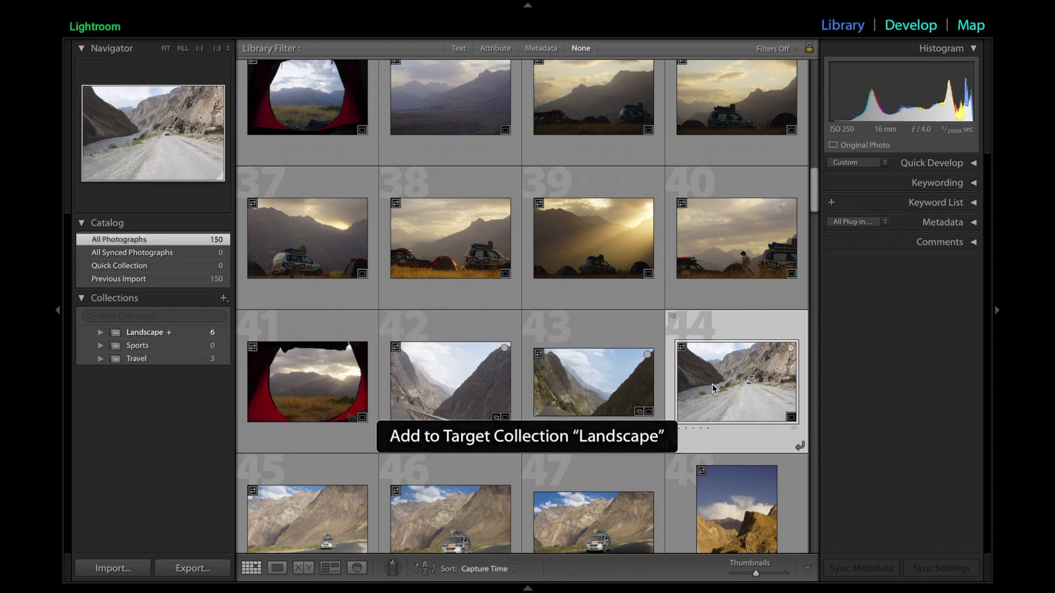
{"action": "scroll", "coordinate": [712, 384], "scroll_direction": "down", "scroll_amount": 6}
{"action": "left_click", "coordinate": [486, 300]}
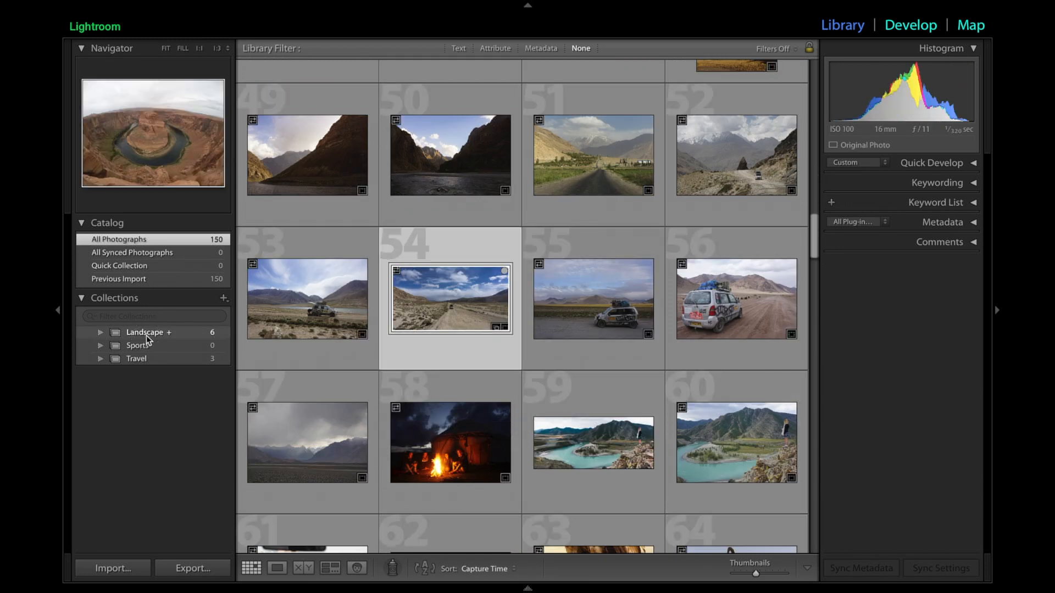
{"action": "left_click", "coordinate": [146, 334]}
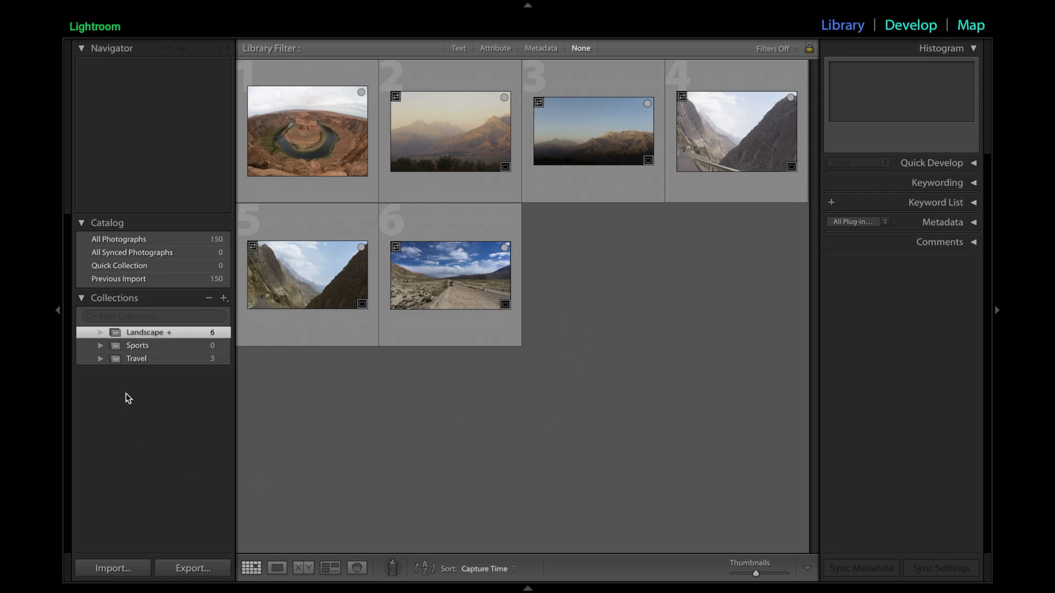
Return to all photographs and activate the Painter tool with Target Collection as what it paints
{"action": "left_click", "coordinate": [131, 241]}
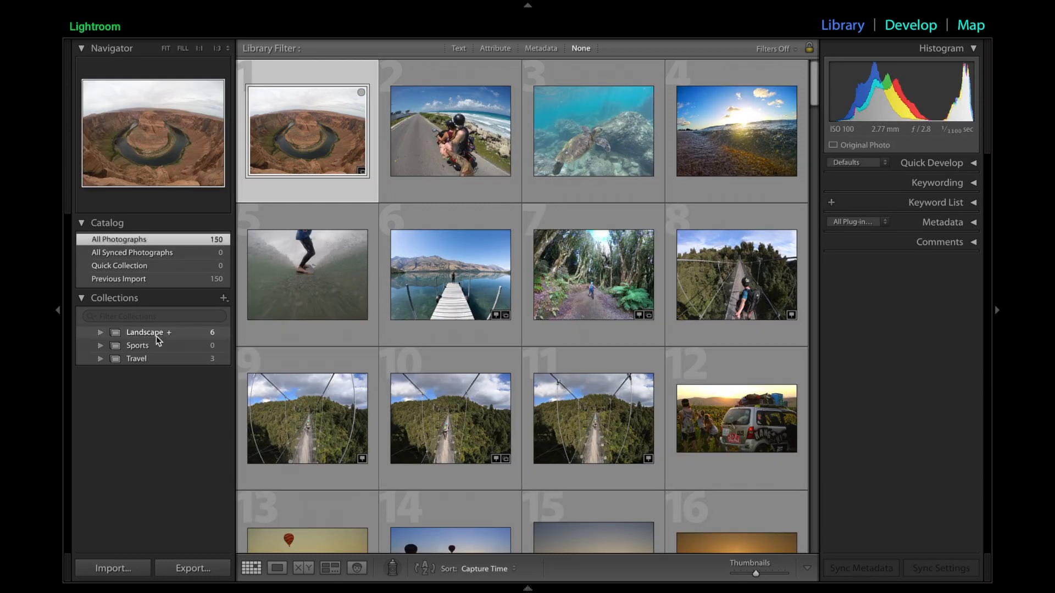
{"action": "left_click", "coordinate": [393, 570]}
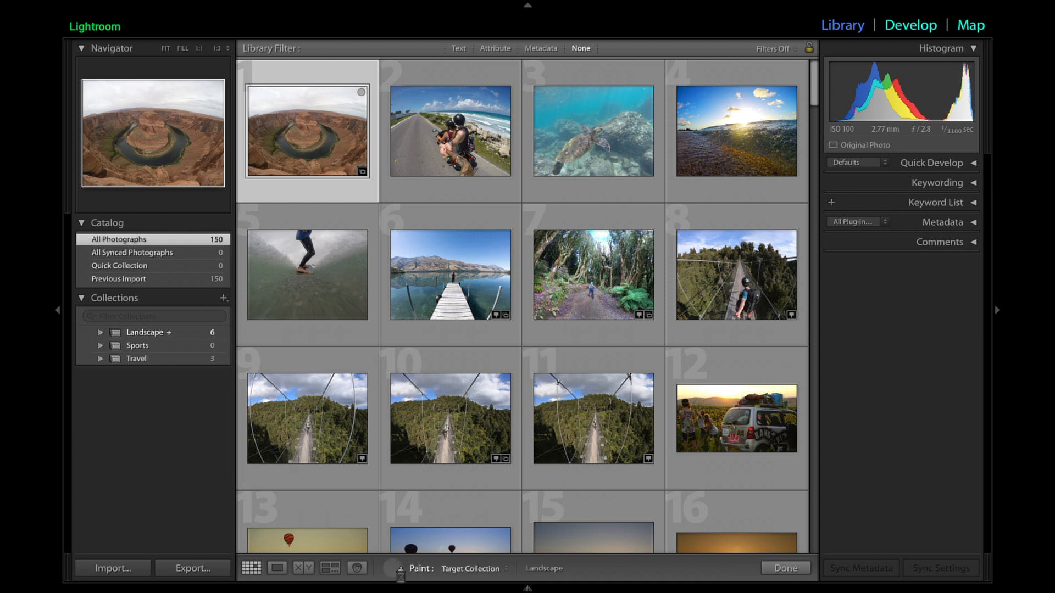
{"action": "left_click", "coordinate": [452, 575]}
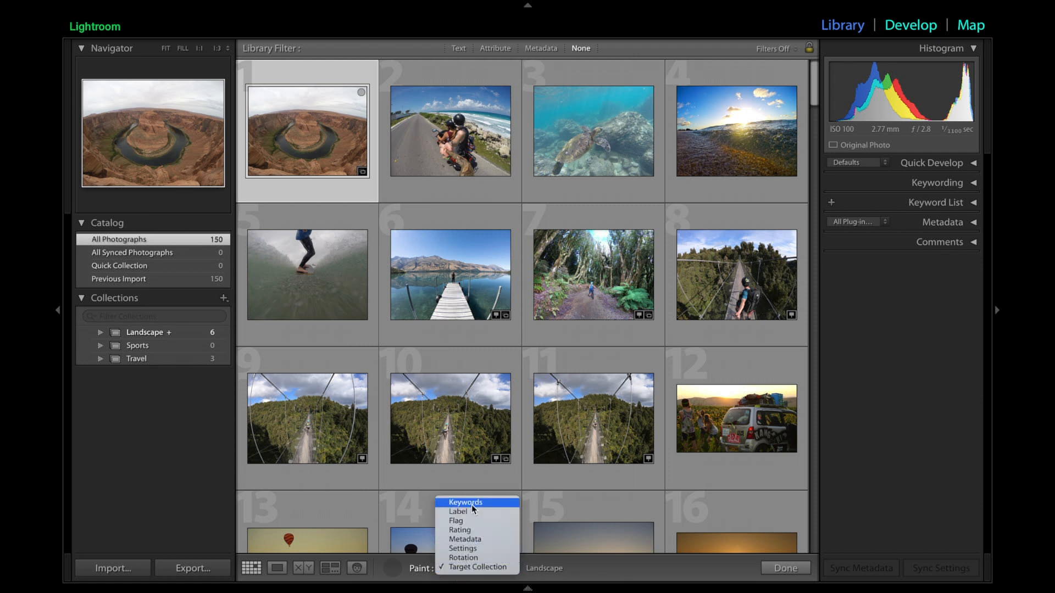
{"action": "left_click", "coordinate": [428, 566]}
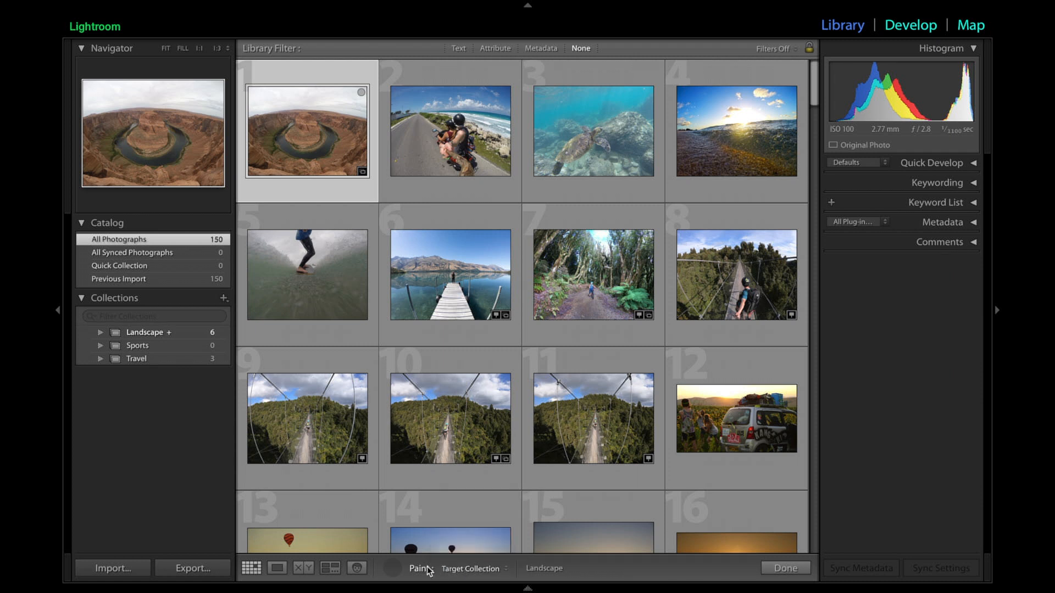
Paint landscape photos 50, 49, 57, 75, 77, 79, 81, 82 and 83 into the Landscape collection
{"action": "scroll", "coordinate": [491, 331], "scroll_direction": "down", "scroll_amount": 10}
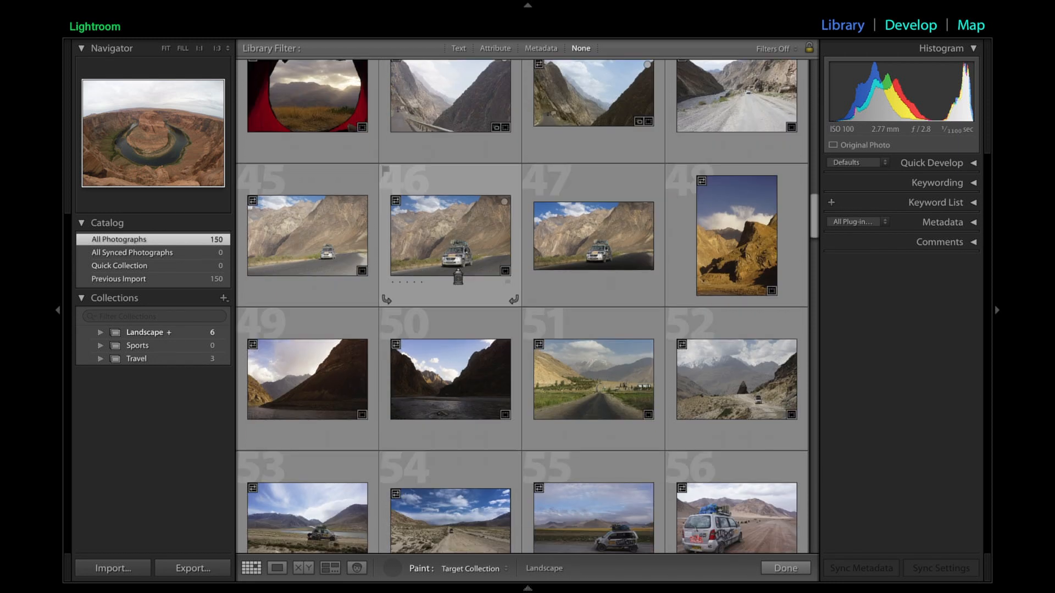
{"action": "left_click", "coordinate": [457, 380]}
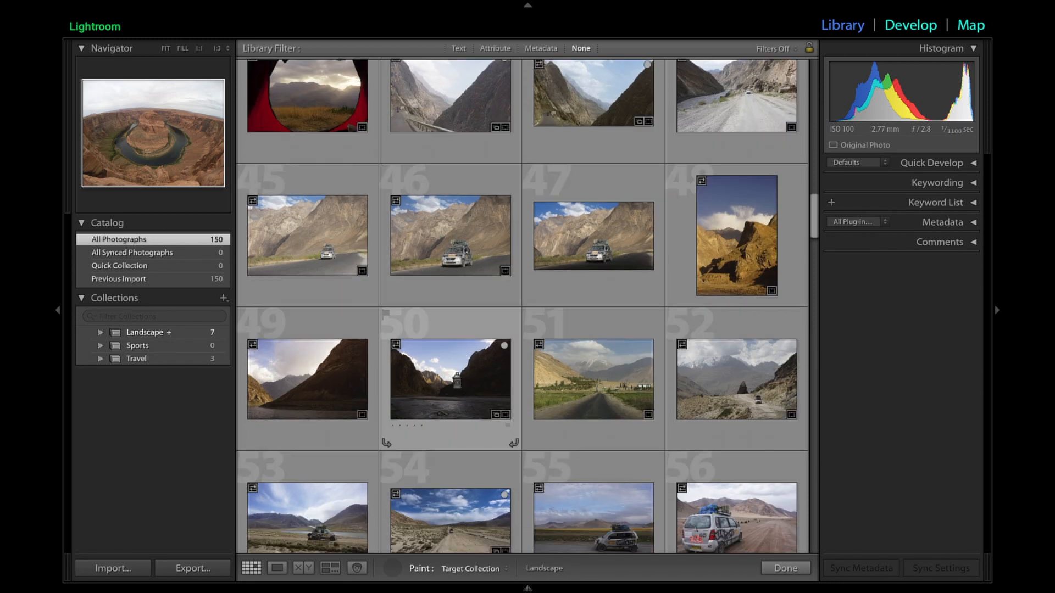
{"action": "left_click", "coordinate": [338, 388]}
{"action": "scroll", "coordinate": [338, 388], "scroll_direction": "down", "scroll_amount": 3}
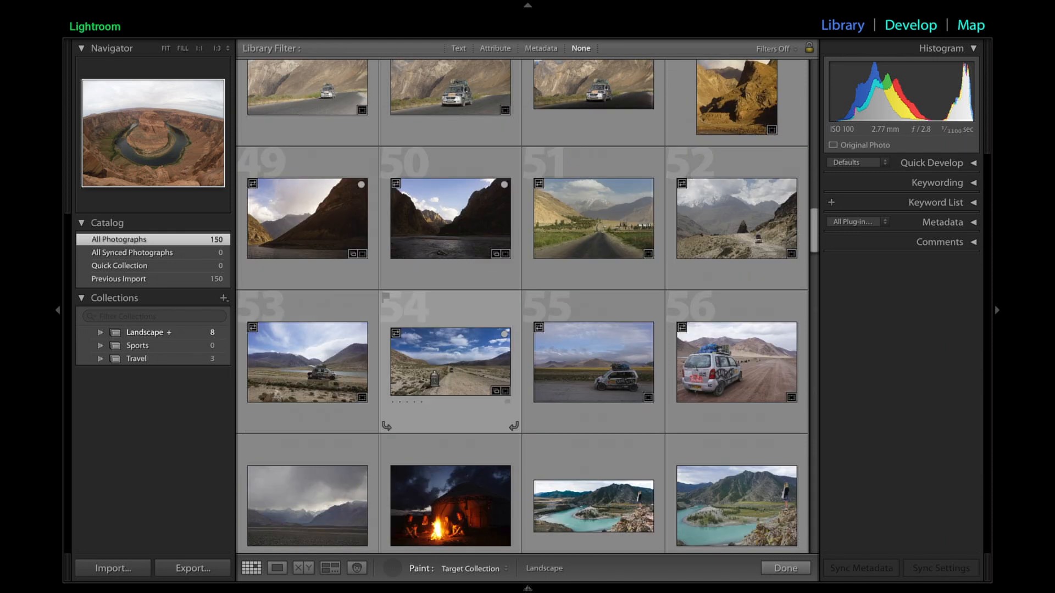
{"action": "left_click", "coordinate": [325, 498]}
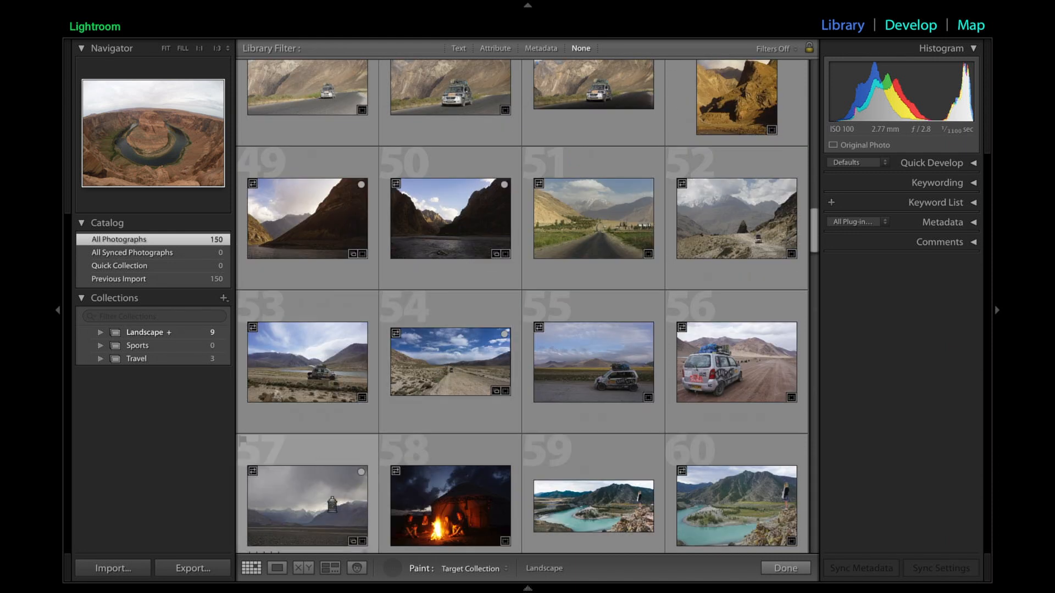
{"action": "left_click", "coordinate": [592, 291]}
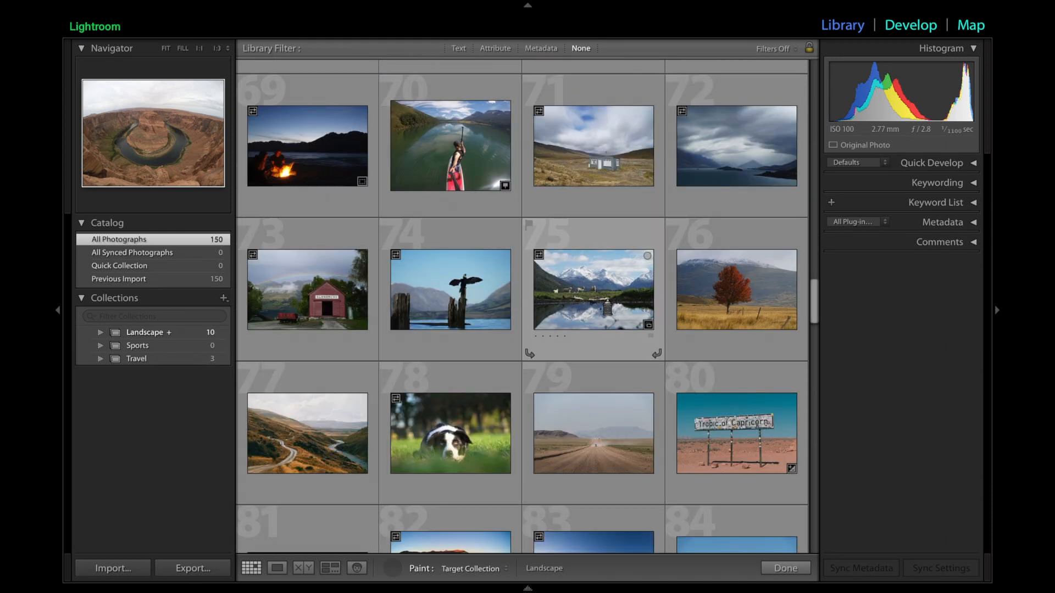
{"action": "left_click", "coordinate": [588, 400]}
Set Sports as the target collection, and paint surfing photo 5 and suspension bridge hiker photo 8 into it
{"action": "right_click", "coordinate": [149, 347]}
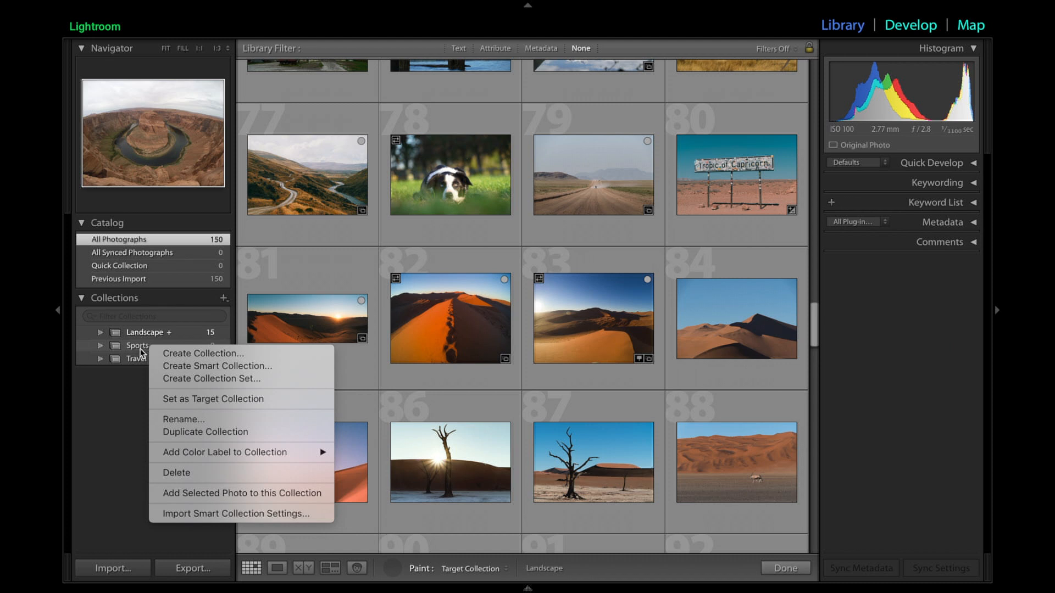
{"action": "left_click", "coordinate": [197, 399]}
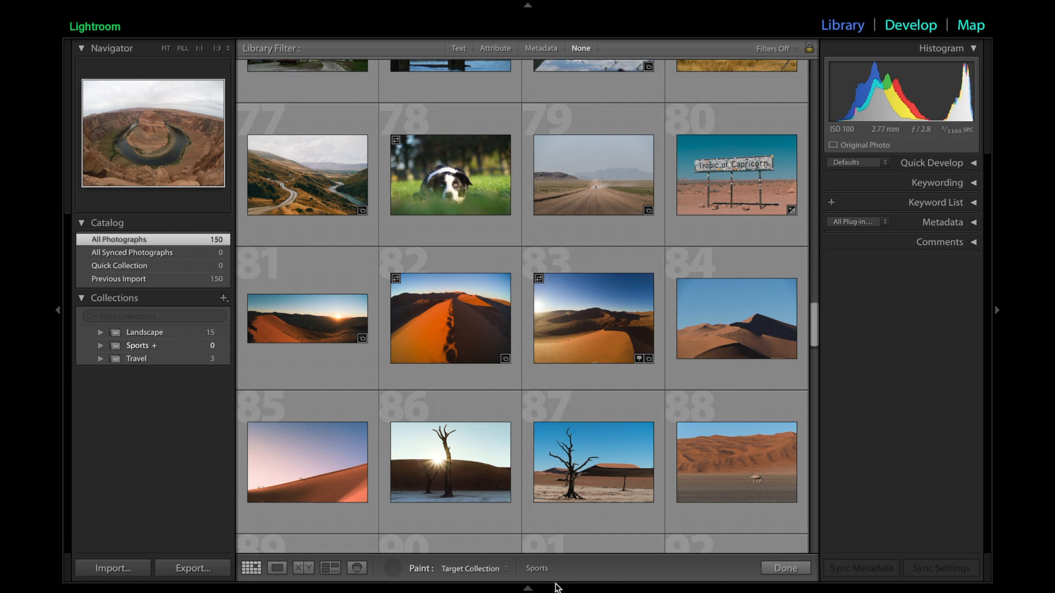
{"action": "mouse_move", "coordinate": [555, 583]}
{"action": "scroll", "coordinate": [575, 404], "scroll_direction": "up", "scroll_amount": 5}
{"action": "scroll", "coordinate": [575, 405], "scroll_direction": "up", "scroll_amount": 14}
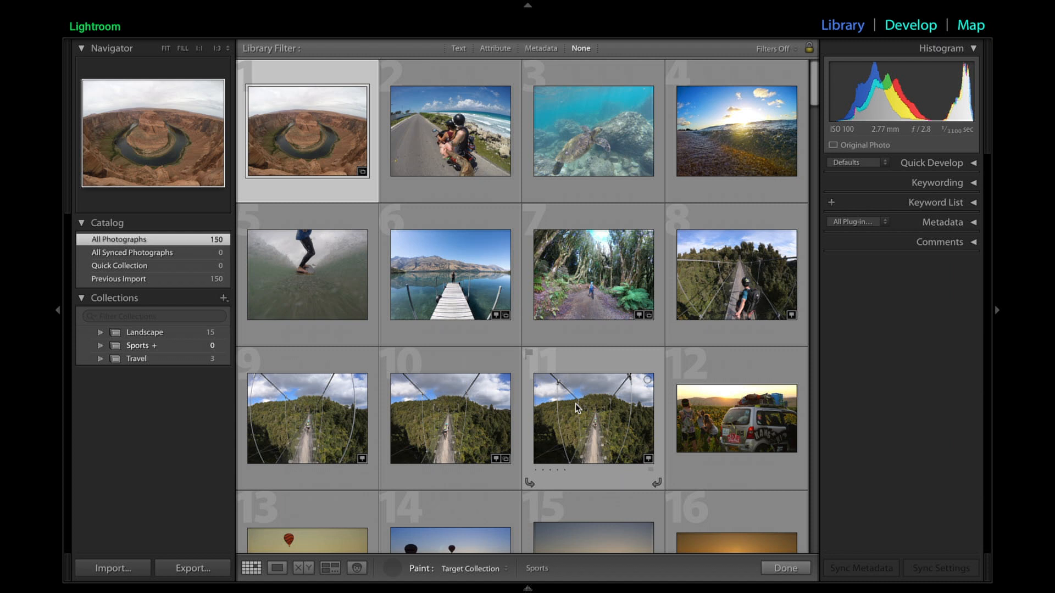
{"action": "left_click", "coordinate": [324, 286]}
{"action": "scroll", "coordinate": [546, 328], "scroll_direction": "down", "scroll_amount": 3}
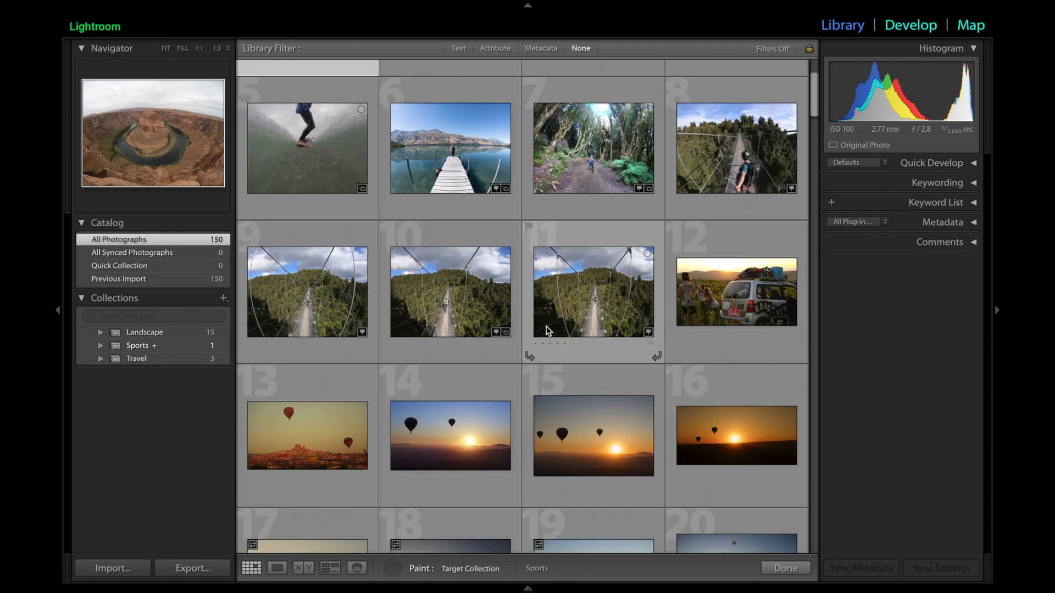
{"action": "left_click", "coordinate": [747, 157]}
Paint paddleboard photo 70 and dirt-road runners photo 94 into the Sports collection, and open that collection
{"action": "scroll", "coordinate": [620, 306], "scroll_direction": "down", "scroll_amount": 6}
{"action": "scroll", "coordinate": [619, 306], "scroll_direction": "down", "scroll_amount": 20}
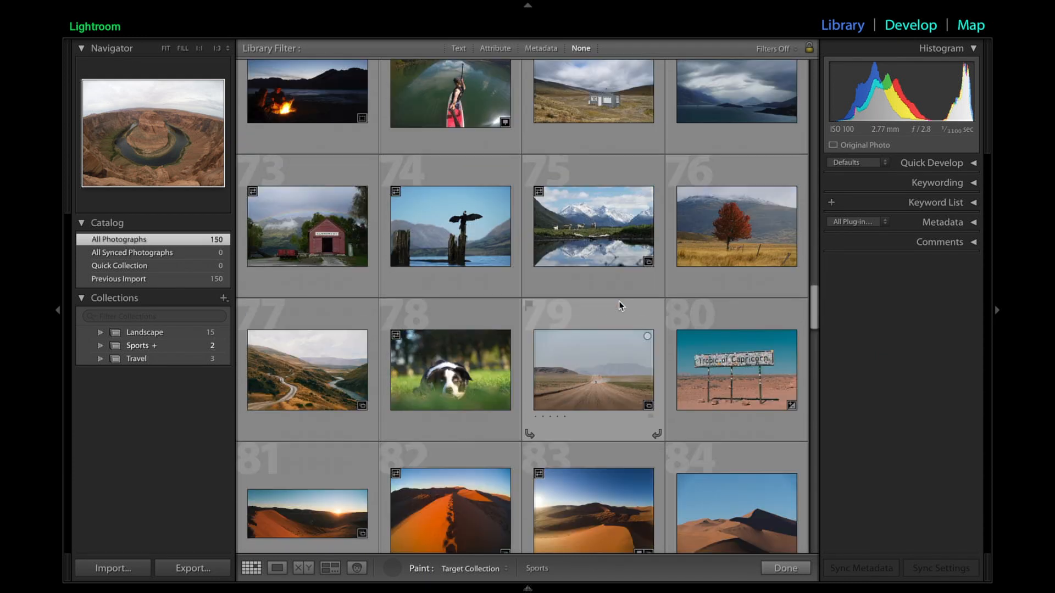
{"action": "scroll", "coordinate": [619, 306], "scroll_direction": "up", "scroll_amount": 6}
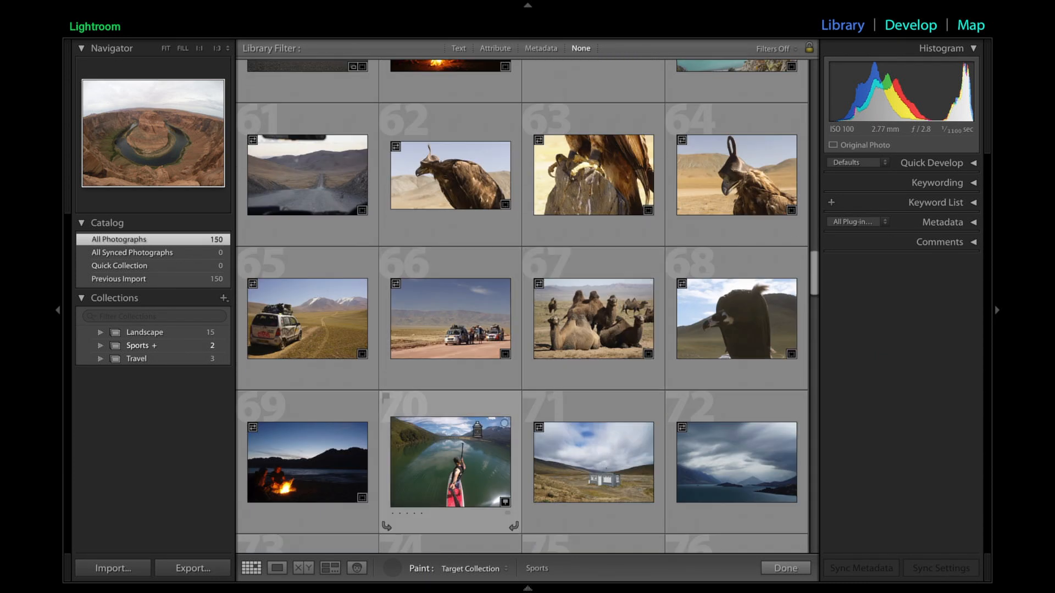
{"action": "left_click", "coordinate": [473, 469]}
{"action": "scroll", "coordinate": [476, 439], "scroll_direction": "down", "scroll_amount": 18}
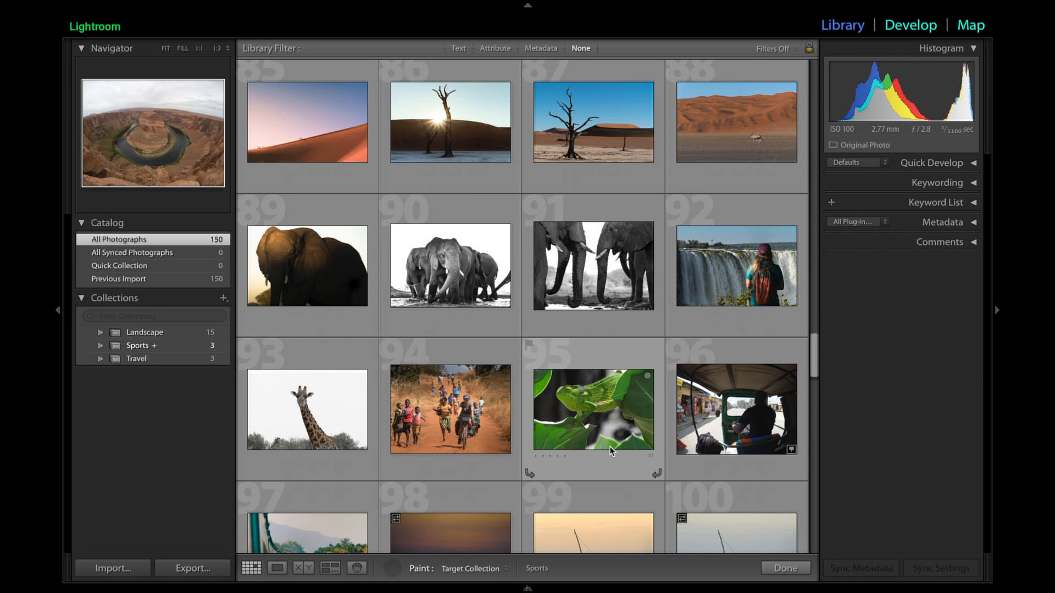
{"action": "scroll", "coordinate": [479, 398], "scroll_direction": "down", "scroll_amount": 1}
{"action": "left_click", "coordinate": [478, 397]}
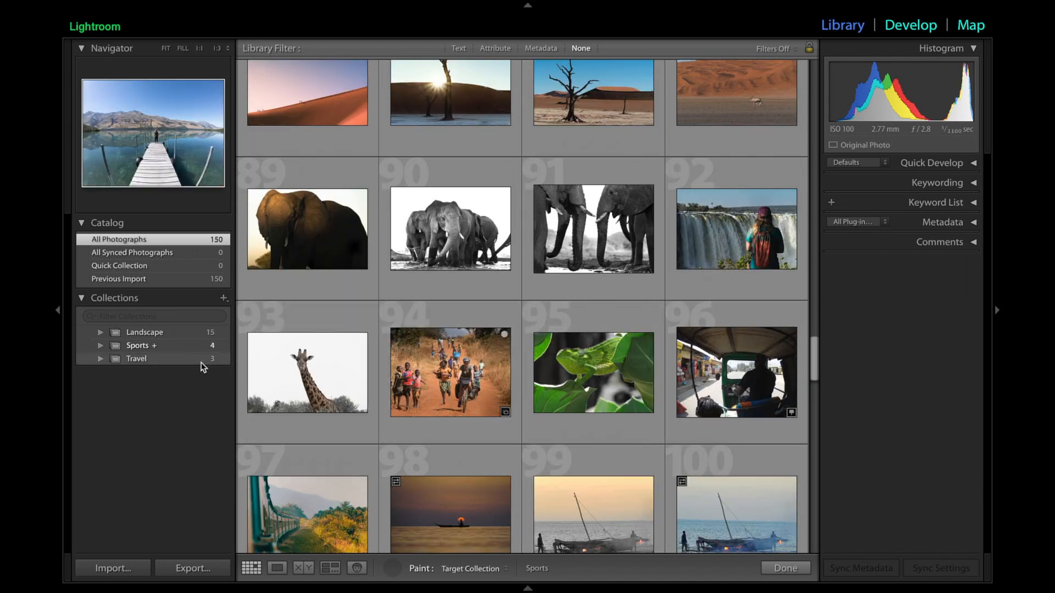
{"action": "left_click", "coordinate": [138, 346]}
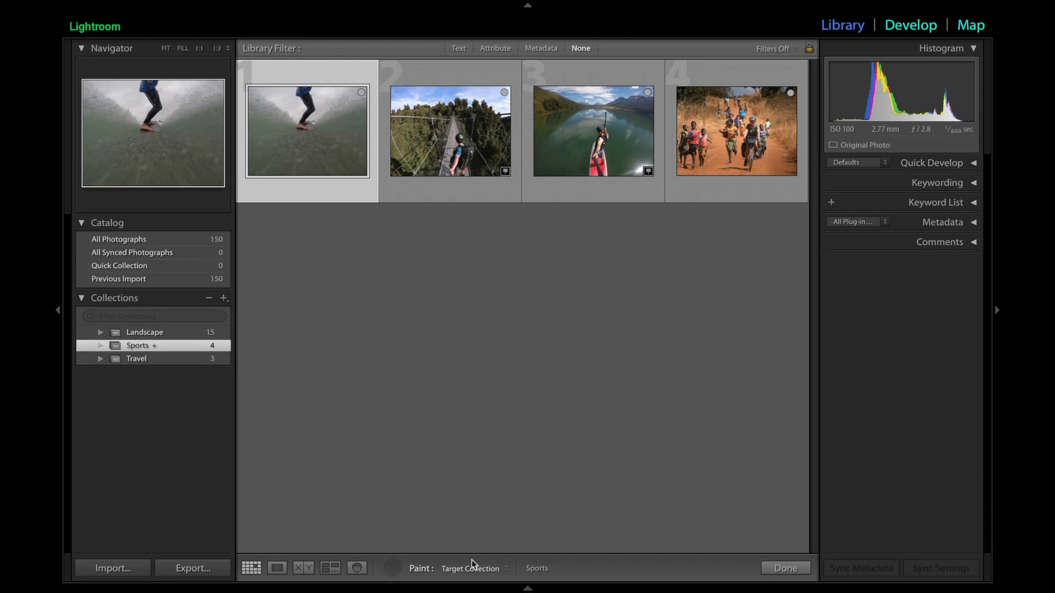
From all photographs, create a new collection named Turkey
{"action": "left_click", "coordinate": [142, 239]}
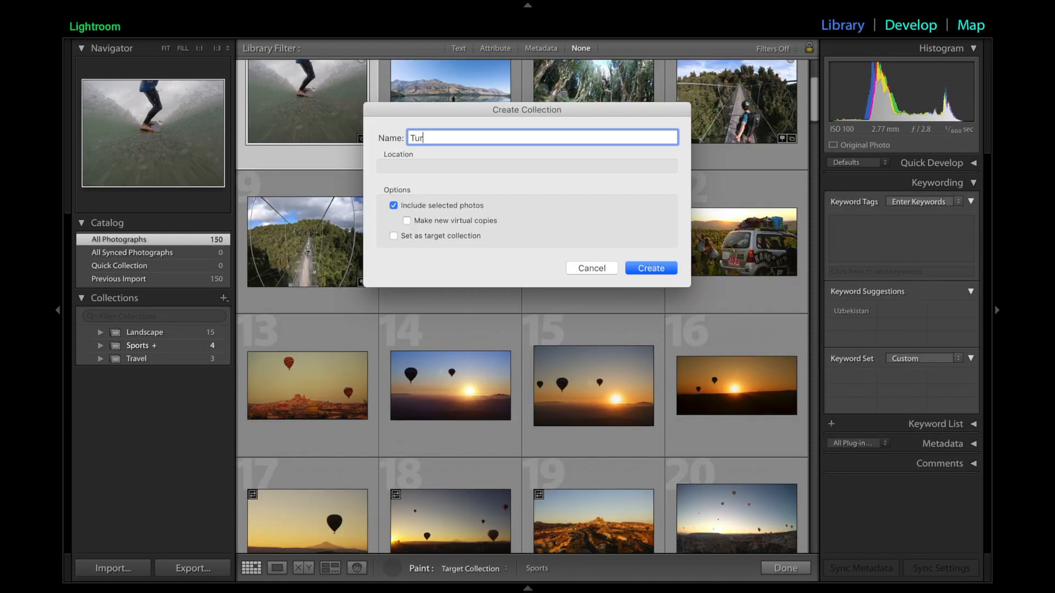
{"action": "left_click", "coordinate": [635, 272]}
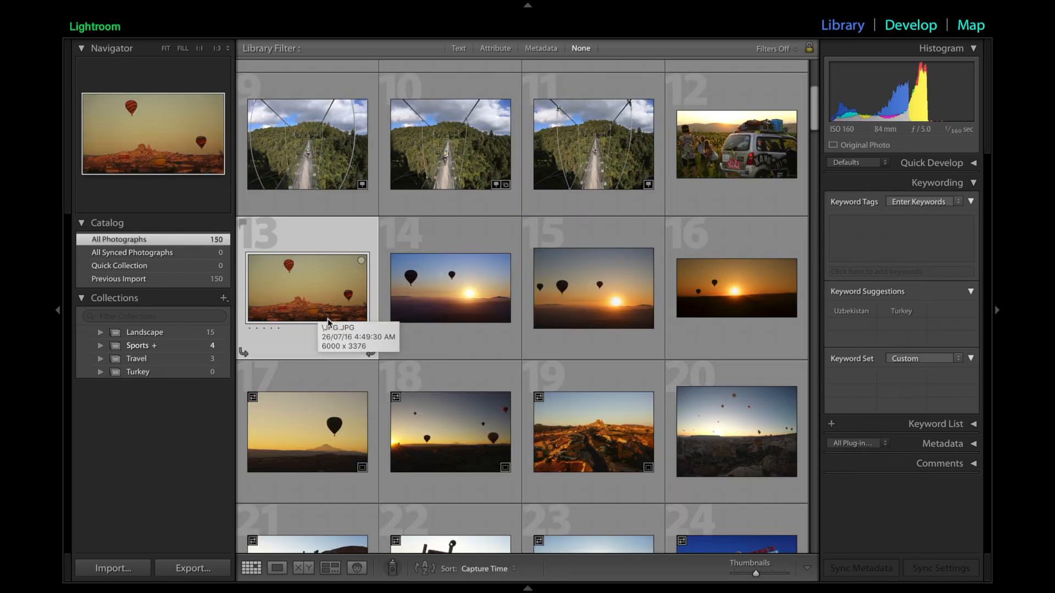
Activate the Painter tool and set it to paint keywords with the keyword Turkey
{"action": "left_click", "coordinate": [394, 570]}
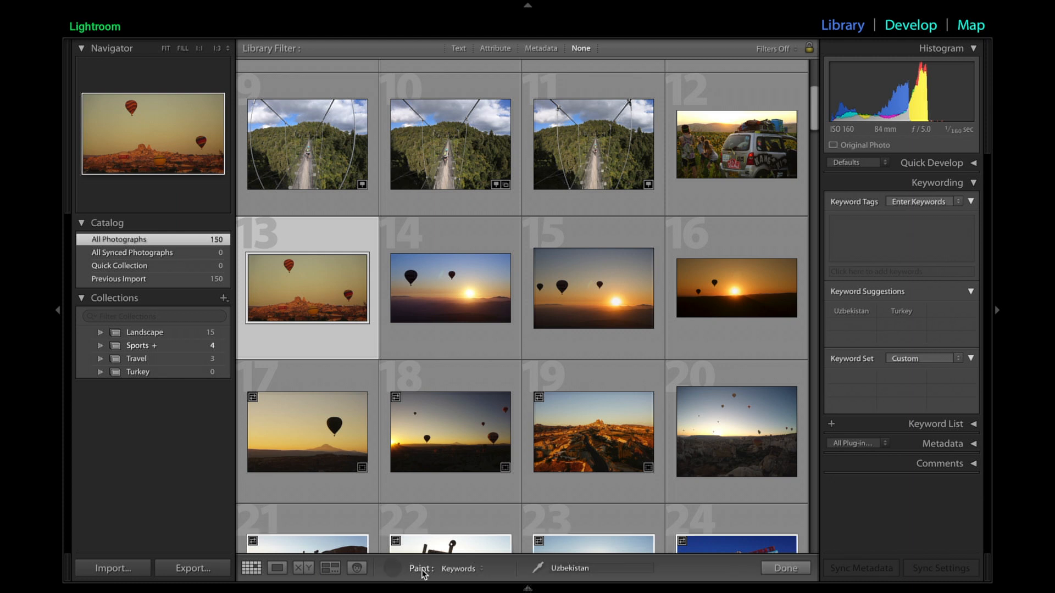
{"action": "left_click", "coordinate": [474, 571]}
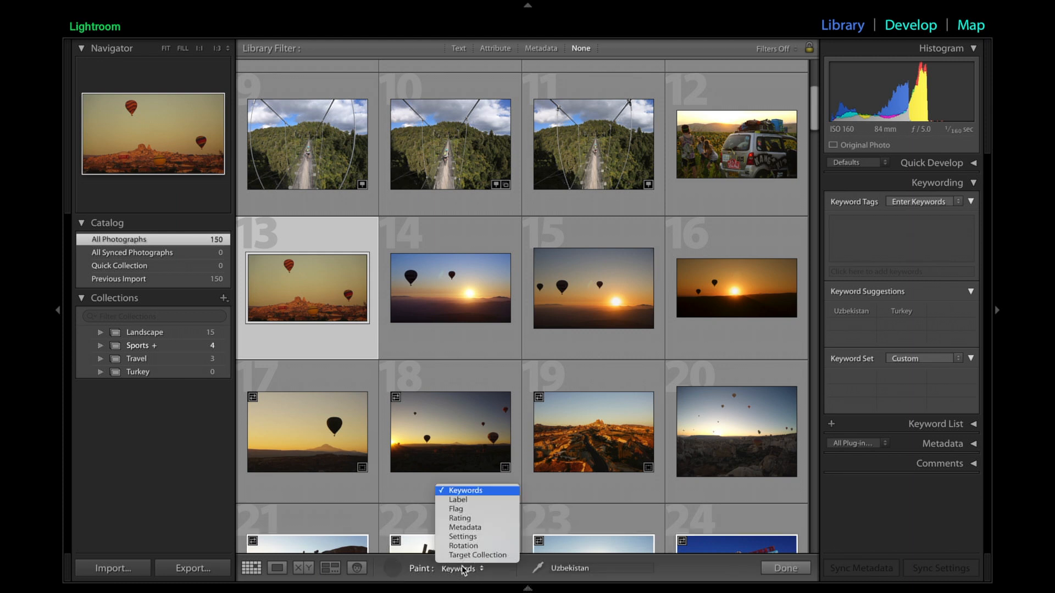
{"action": "left_click", "coordinate": [467, 494]}
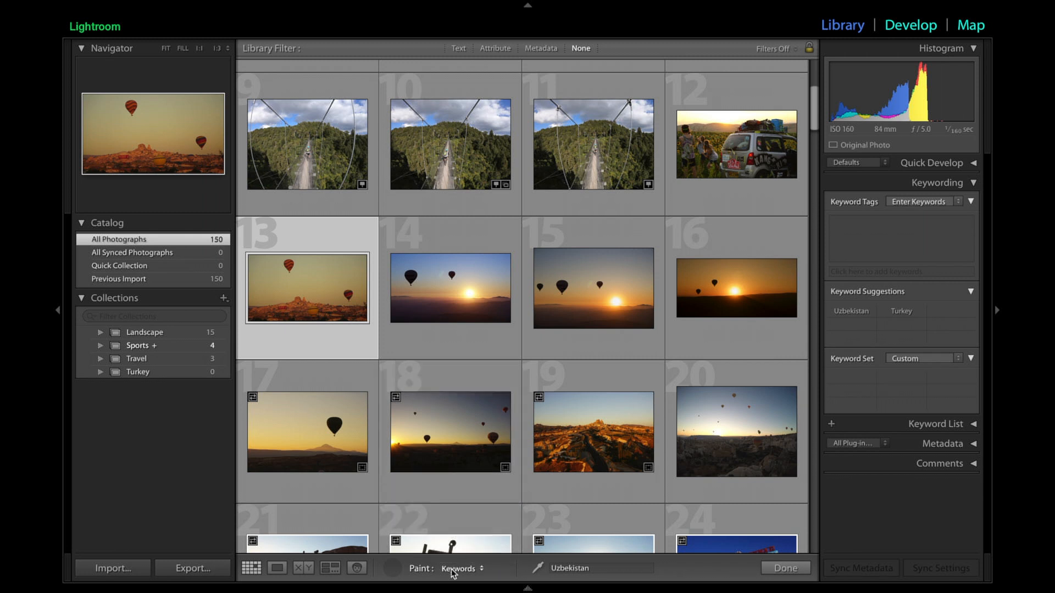
{"action": "left_click", "coordinate": [569, 574]}
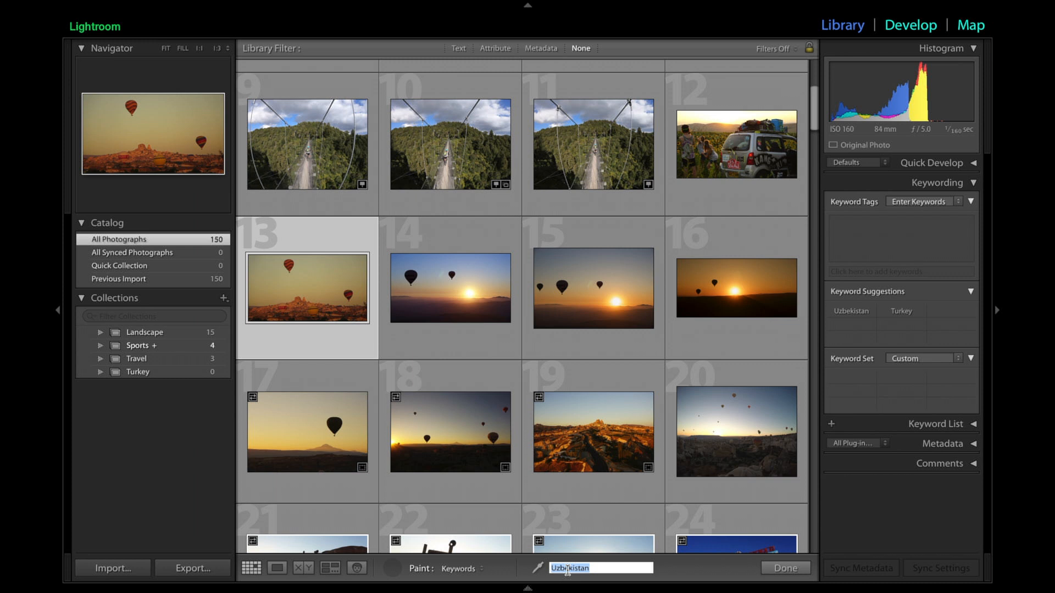
{"action": "type", "text": "Turkey"}
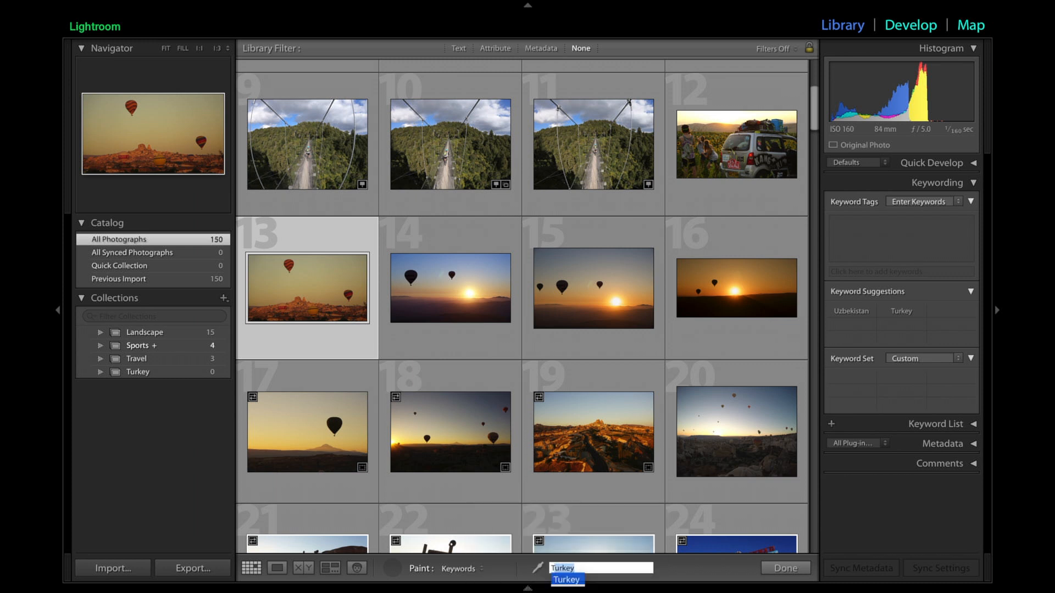
{"action": "key", "text": "Return"}
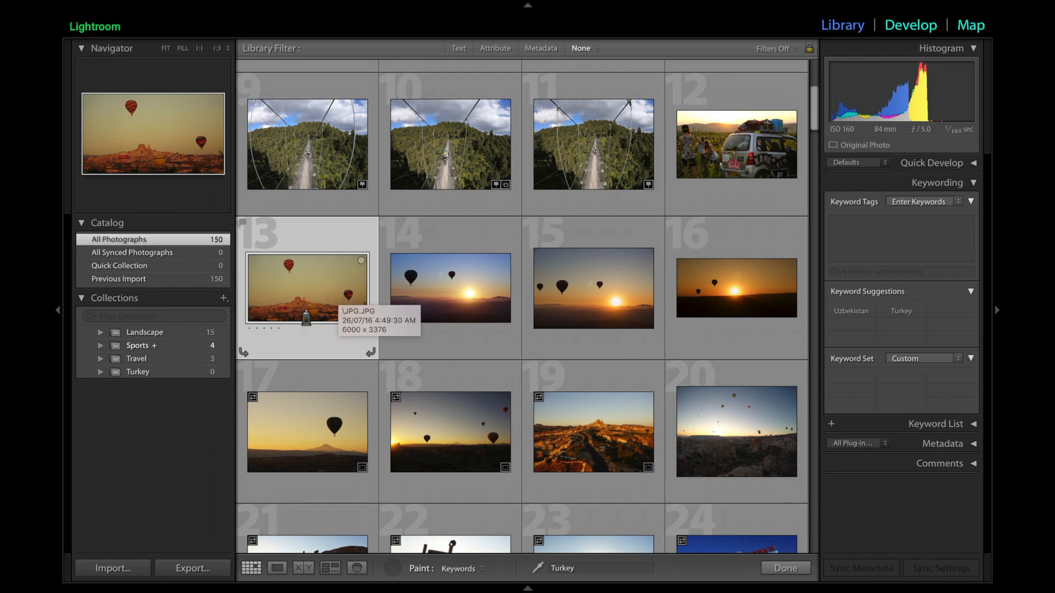
Paint the Turkey keyword onto balloon and rock landscape photos 13 to 20, finish painting, and check the keyword tags on several of them
{"action": "left_click", "coordinate": [312, 302]}
{"action": "left_click", "coordinate": [446, 300]}
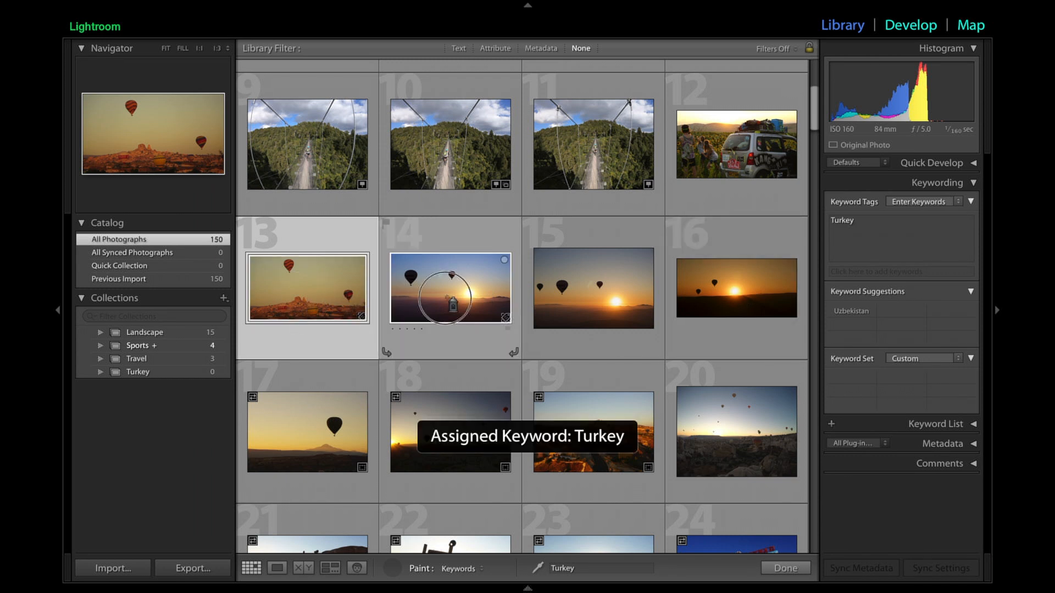
{"action": "left_click", "coordinate": [446, 300]}
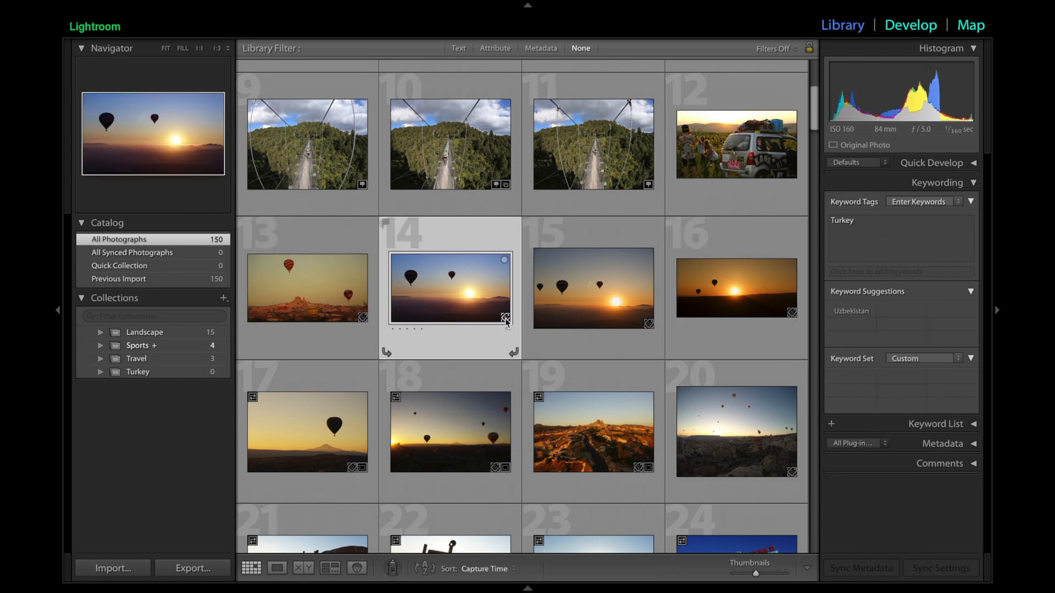
{"action": "left_click", "coordinate": [884, 235]}
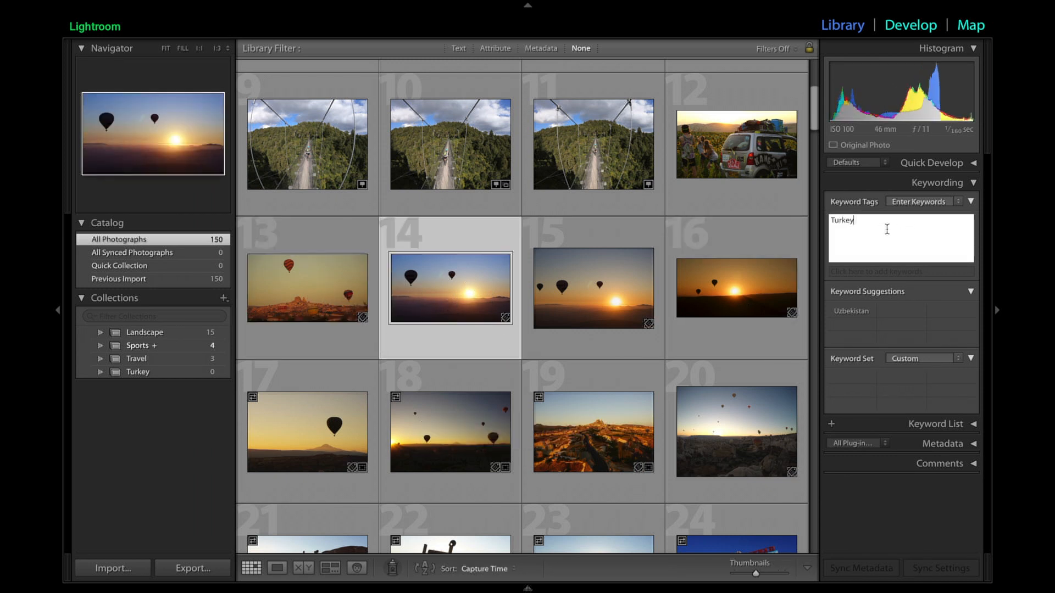
{"action": "left_click", "coordinate": [754, 316]}
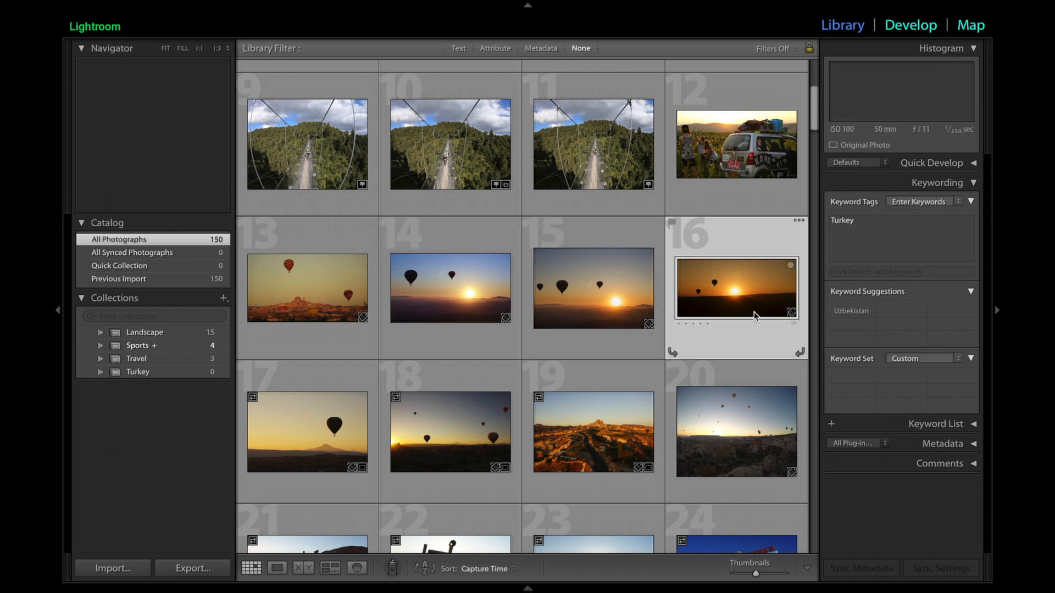
{"action": "left_click", "coordinate": [725, 413]}
{"action": "left_click", "coordinate": [607, 427]}
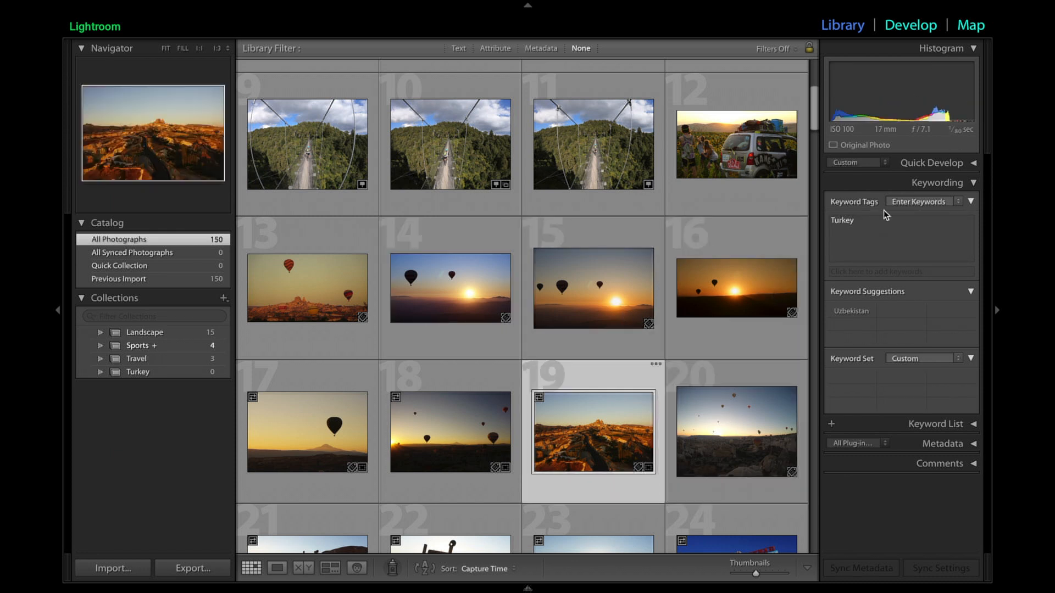
{"action": "left_click", "coordinate": [318, 440]}
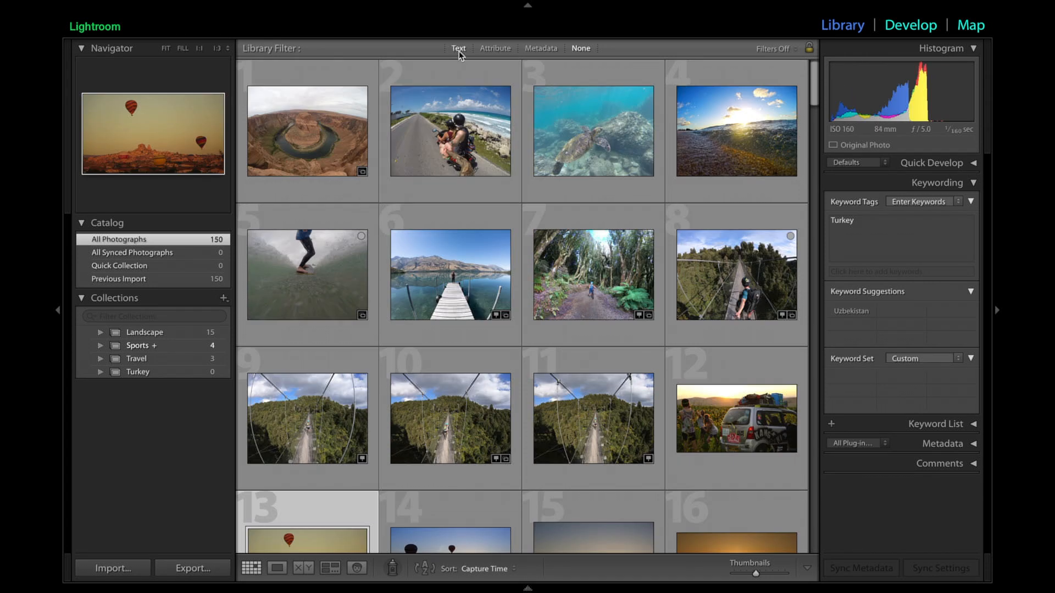
Filter all photographs by text, showing only those whose keywords contain turkey
{"action": "left_click", "coordinate": [458, 48]}
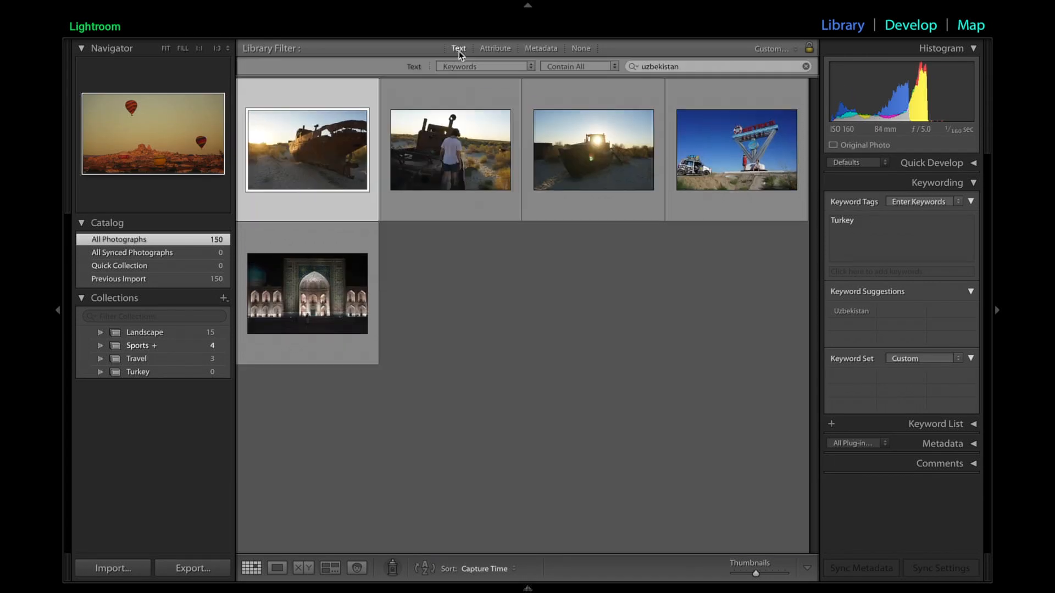
{"action": "left_click", "coordinate": [667, 67]}
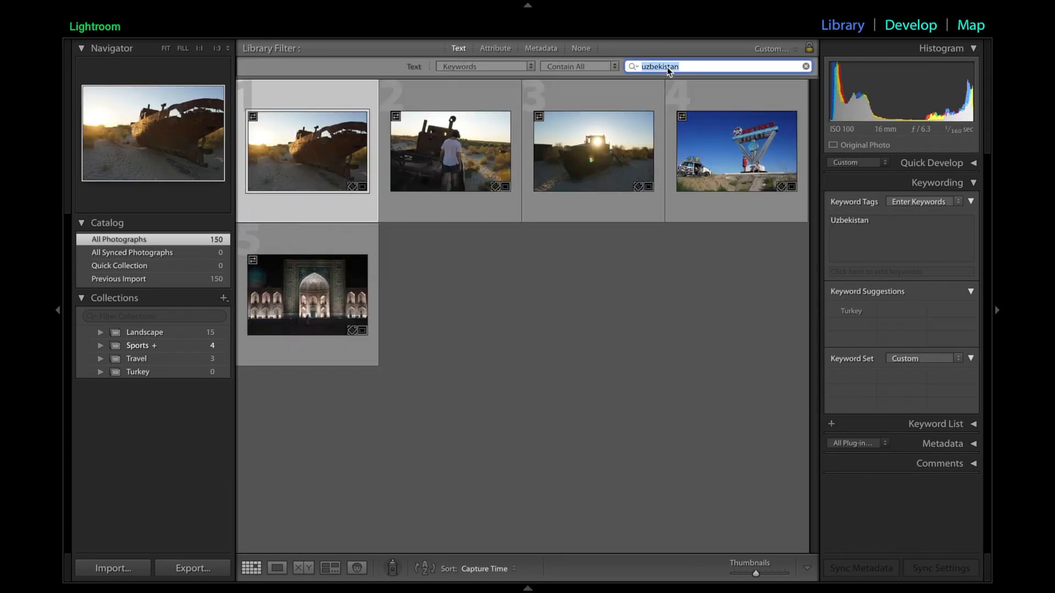
{"action": "type", "text": "turkey"}
{"action": "key", "text": "Return"}
Add all the filtered photos to the Turkey collection, open that collection, and clear the photo selection
{"action": "key", "text": "ctrl+a"}
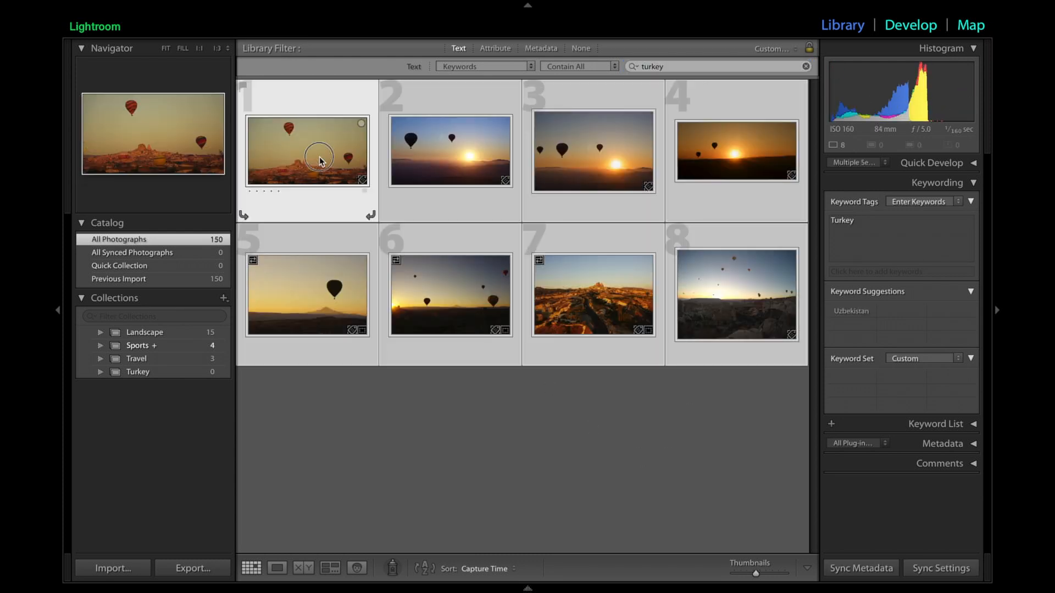
{"action": "left_click_drag", "start_coordinate": [319, 160], "coordinate": [117, 378]}
{"action": "left_click", "coordinate": [131, 371]}
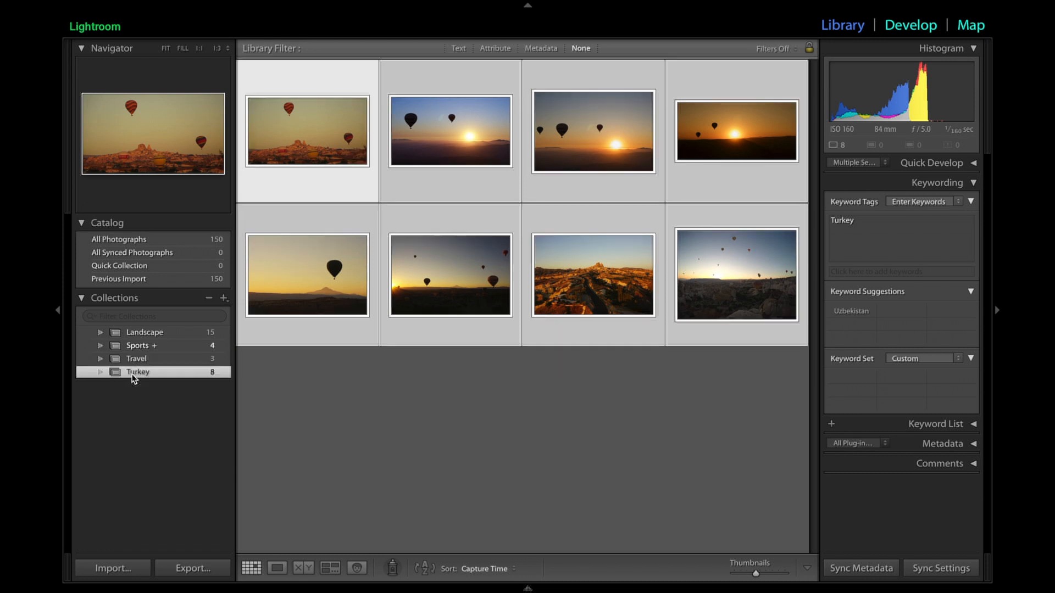
{"action": "left_click", "coordinate": [445, 412]}
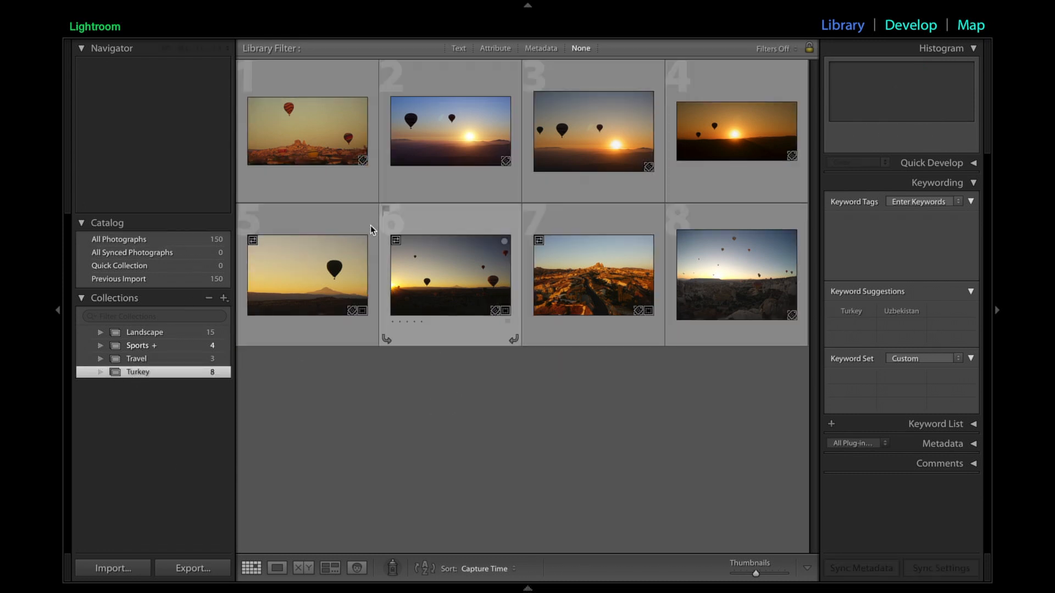